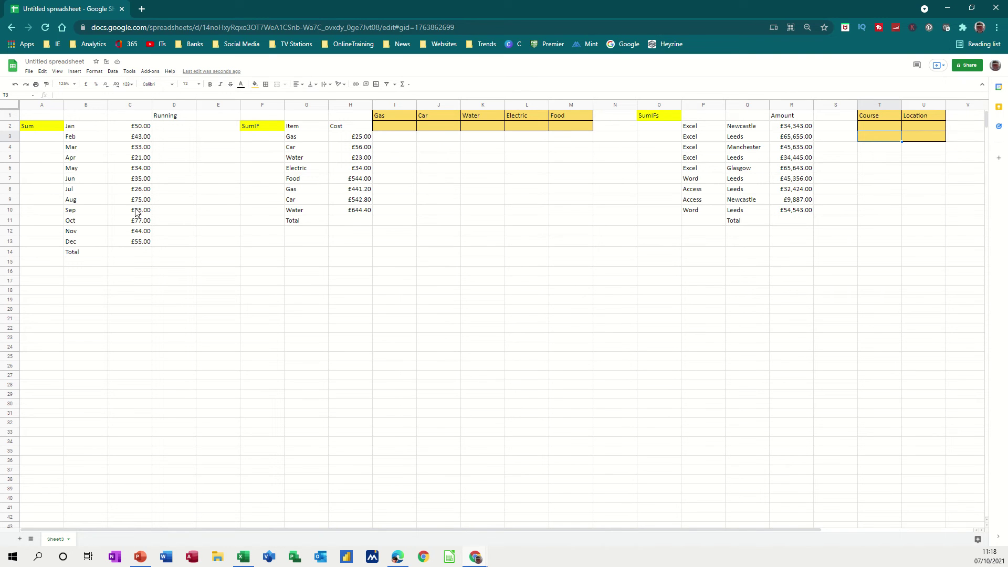
Enter a SUM of C2:C13 in C14, giving a yearly total of £538.00
{"action": "left_click", "coordinate": [136, 256]}
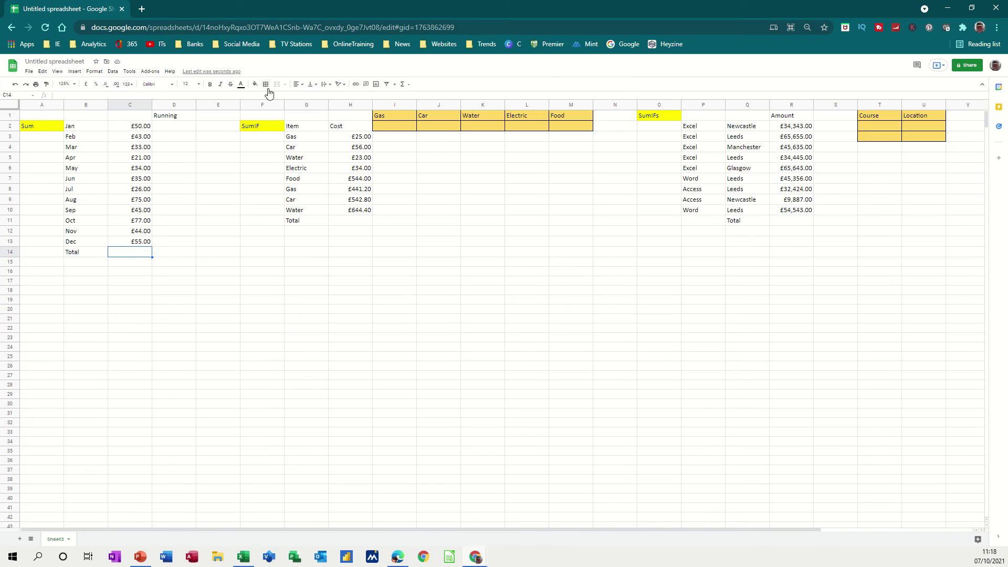
{"action": "left_click", "coordinate": [404, 85]}
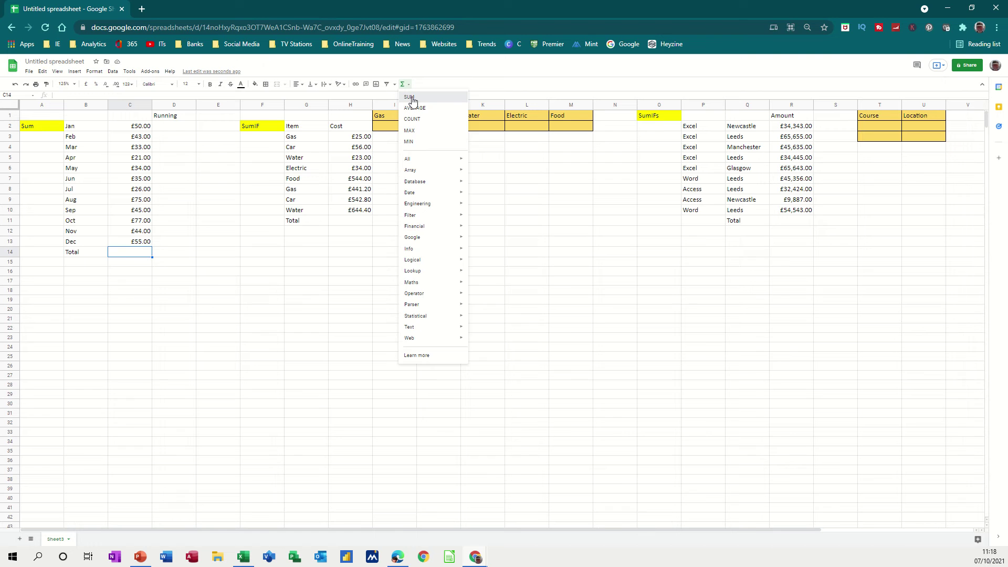
{"action": "left_click", "coordinate": [411, 99]}
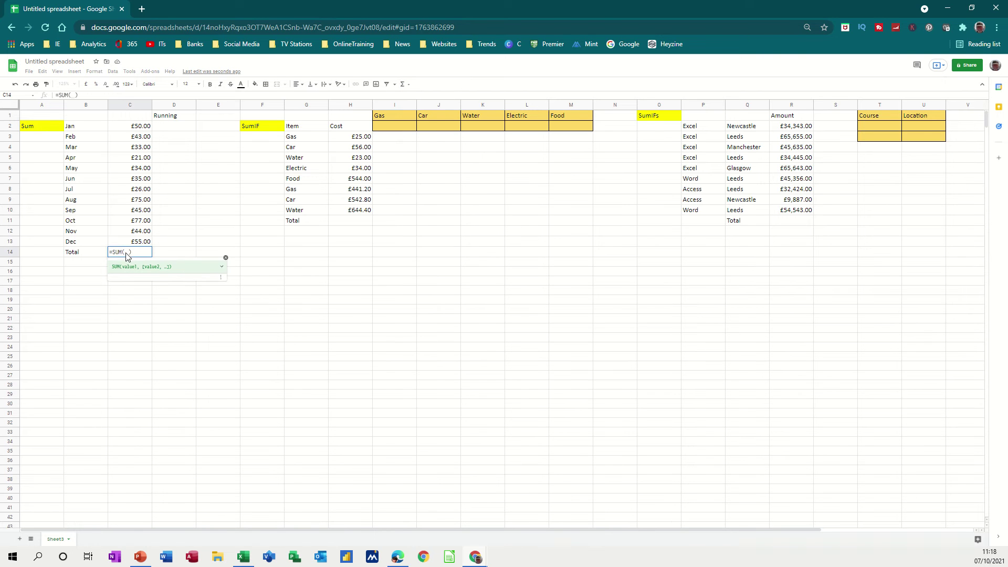
{"action": "left_click_drag", "start_coordinate": [136, 131], "coordinate": [136, 241]}
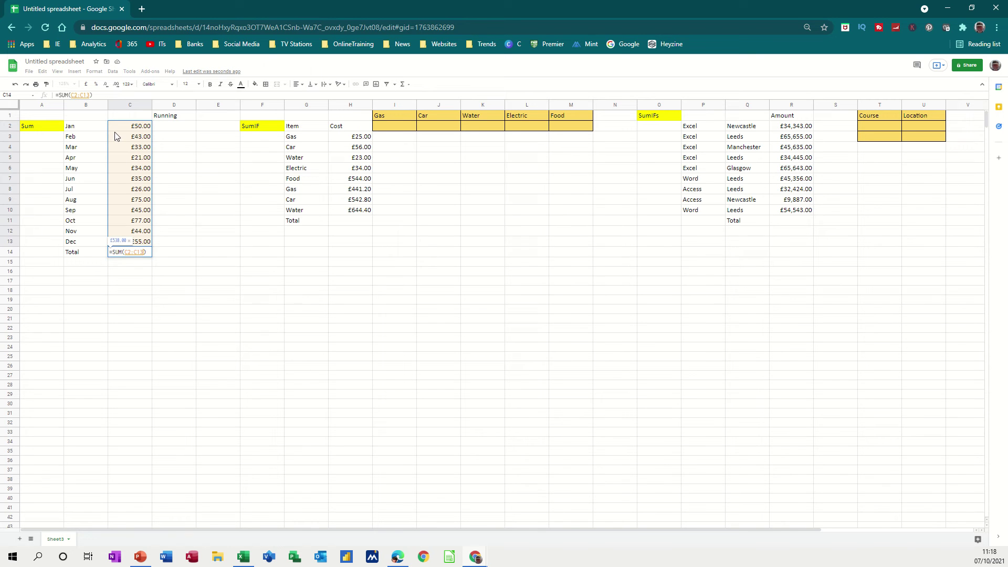
{"action": "key", "text": "Return"}
{"action": "left_click", "coordinate": [138, 256]}
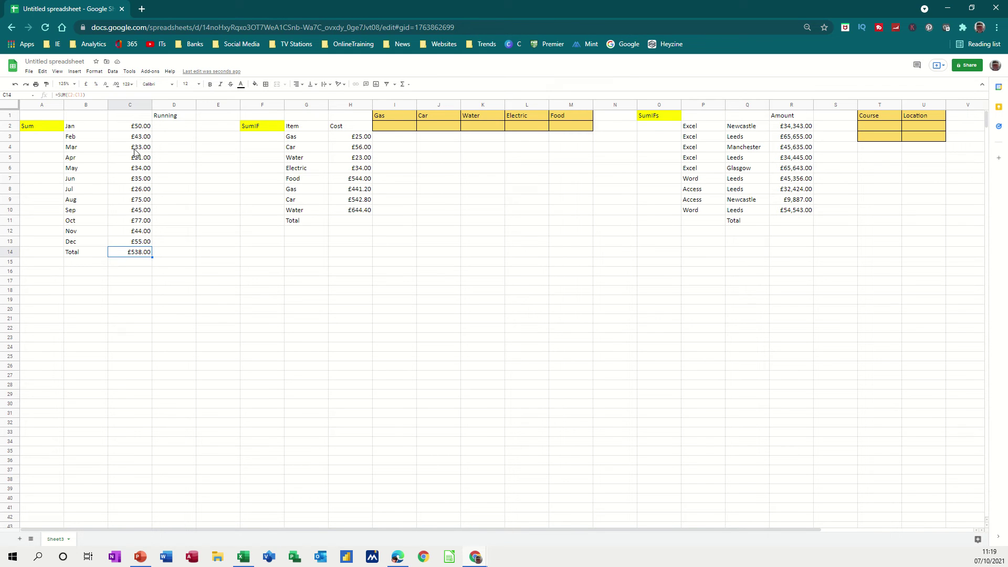
Enter =SUM($C$2:C2) in D2 so the running total starts at £50.00
{"action": "left_click", "coordinate": [171, 128]}
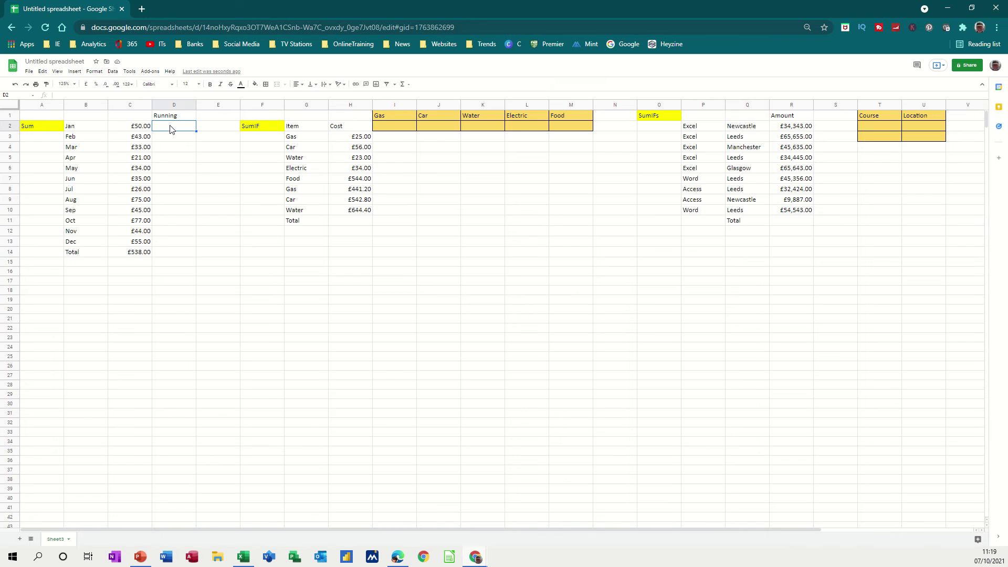
{"action": "left_click", "coordinate": [403, 84]}
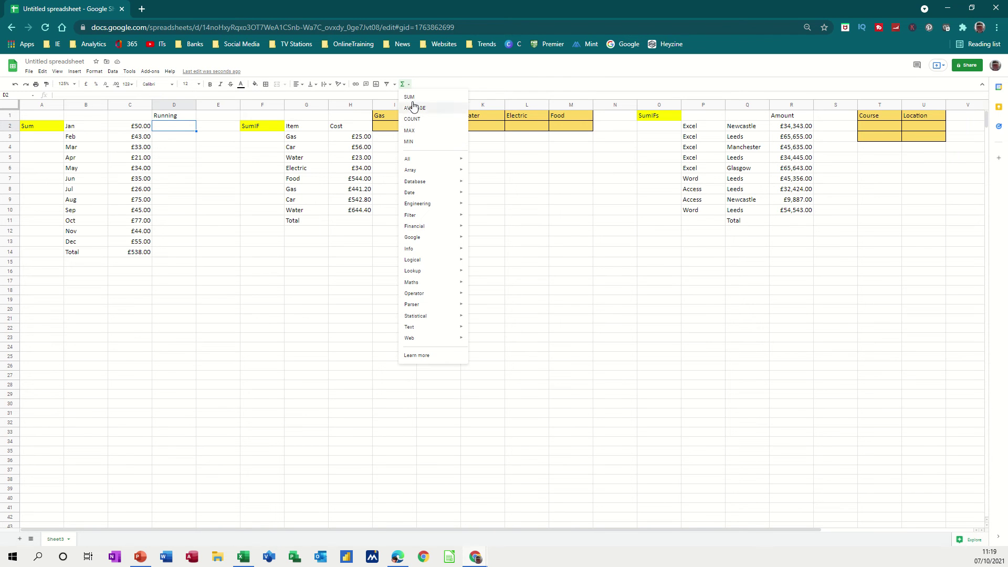
{"action": "left_click", "coordinate": [410, 97]}
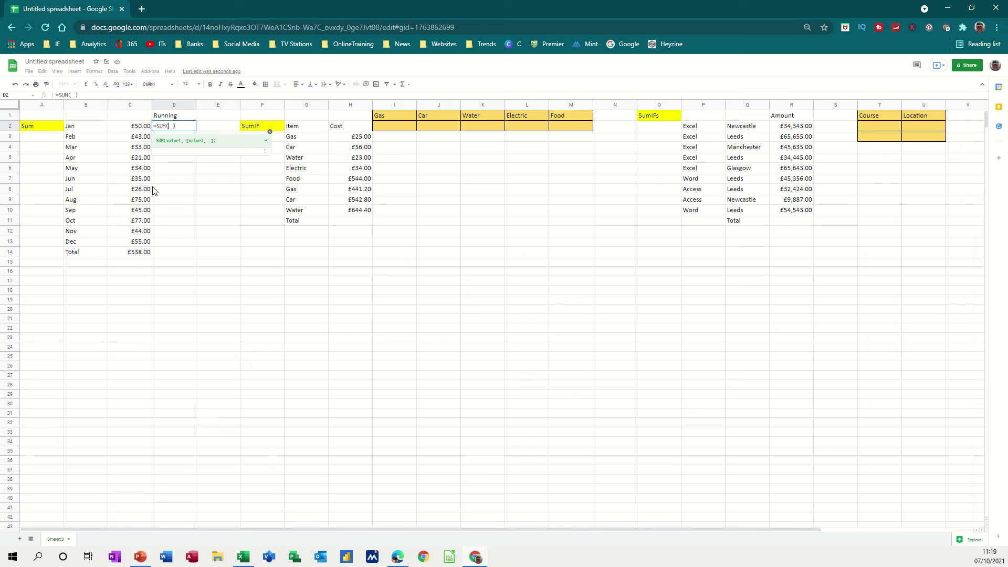
{"action": "left_click", "coordinate": [131, 127]}
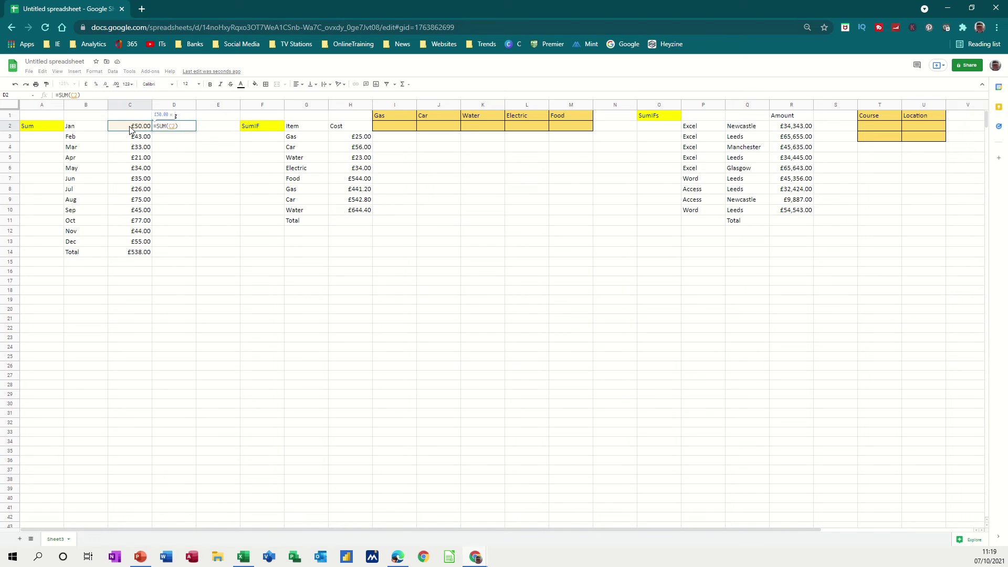
{"action": "key", "text": "F4"}
{"action": "type", "text": ":"}
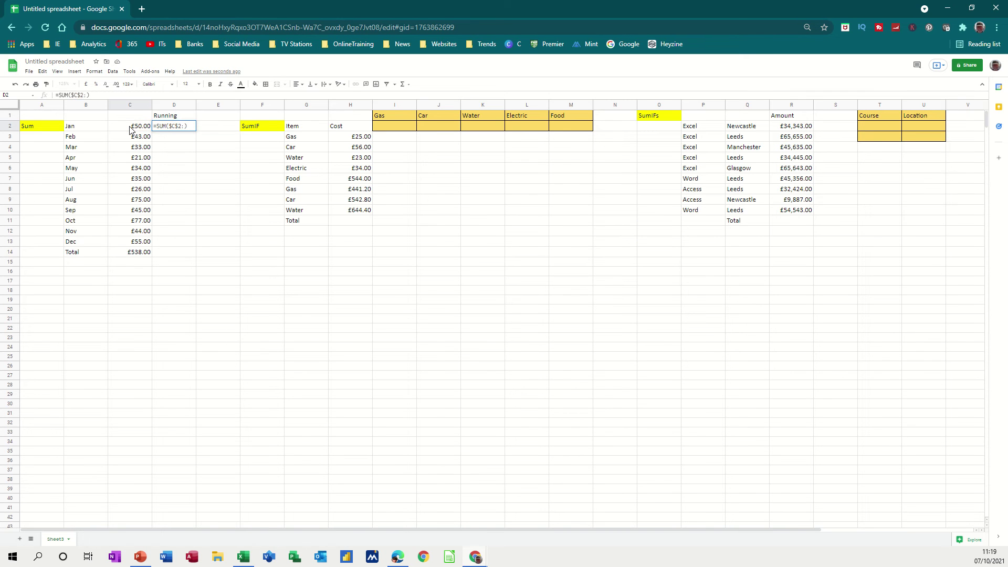
{"action": "type", "text": "C2"}
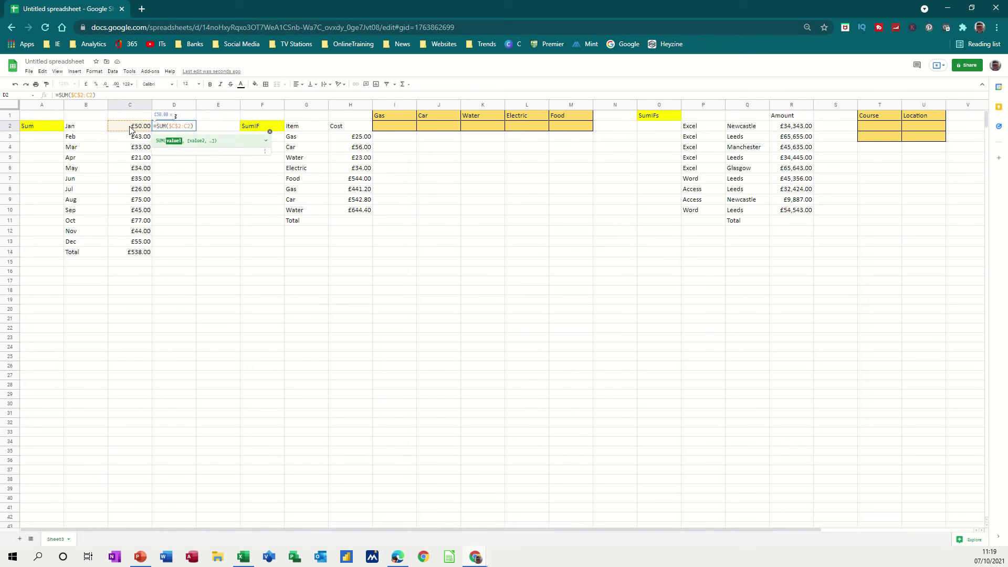
{"action": "key", "text": "Return"}
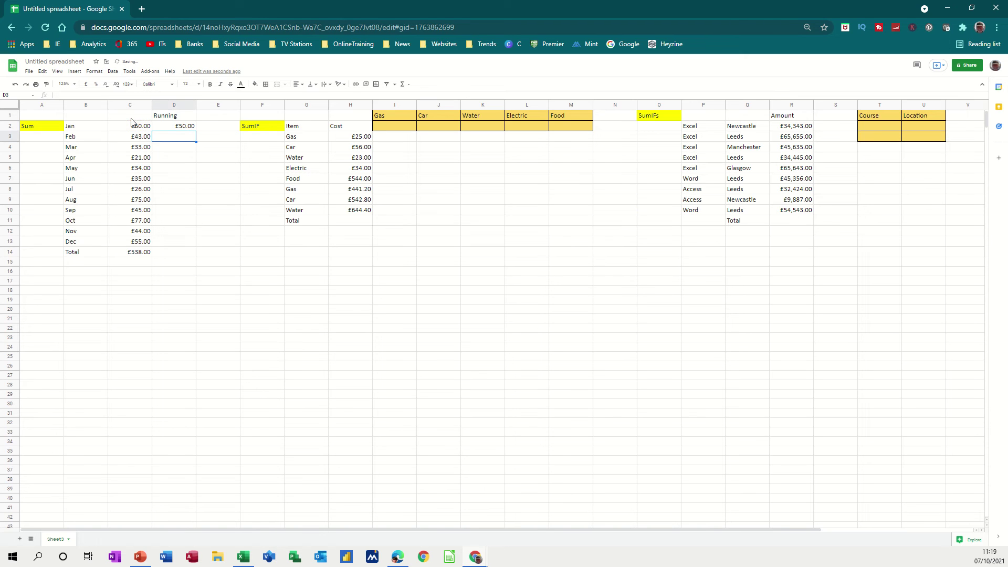
{"action": "left_click", "coordinate": [179, 128]}
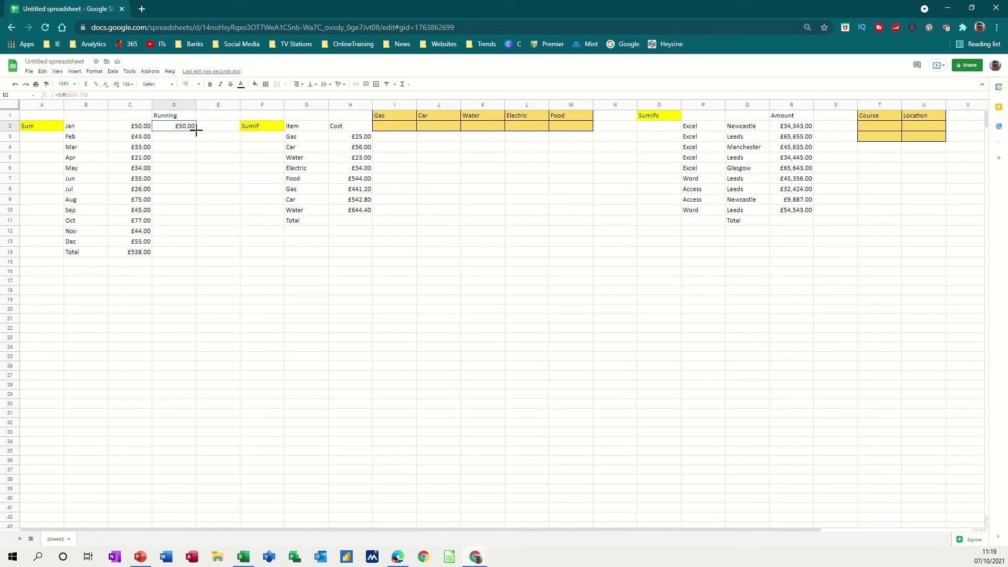
Fill the running total formula from D2 down to D13, reaching £538.00 in December
{"action": "left_click_drag", "start_coordinate": [196, 131], "coordinate": [181, 143]}
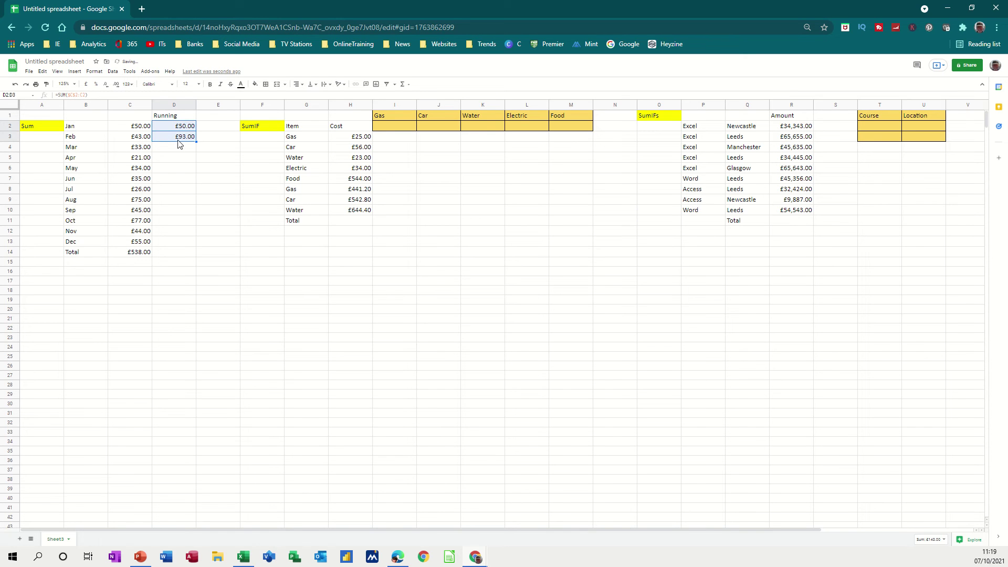
{"action": "left_click", "coordinate": [175, 140]}
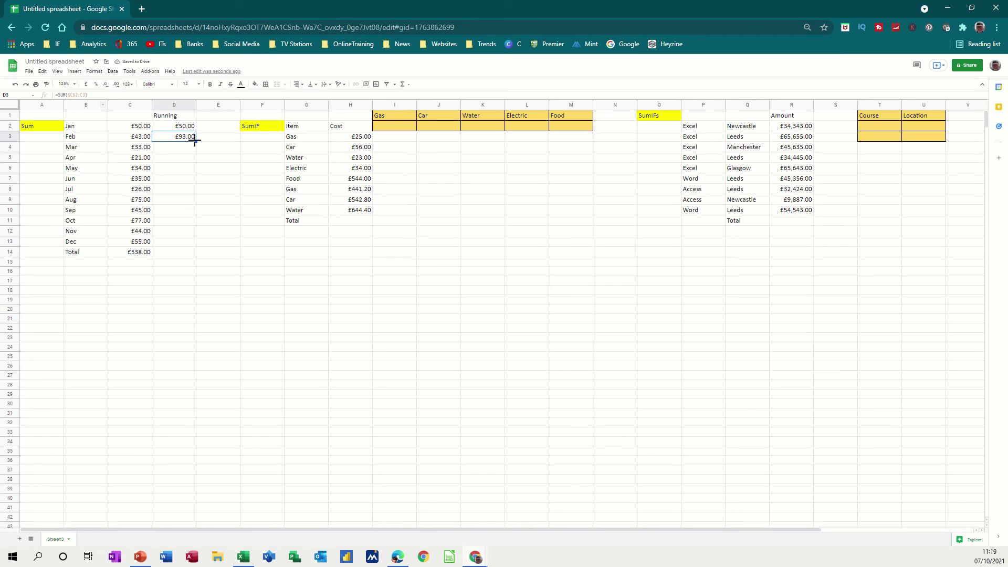
{"action": "left_click_drag", "start_coordinate": [195, 141], "coordinate": [180, 150]}
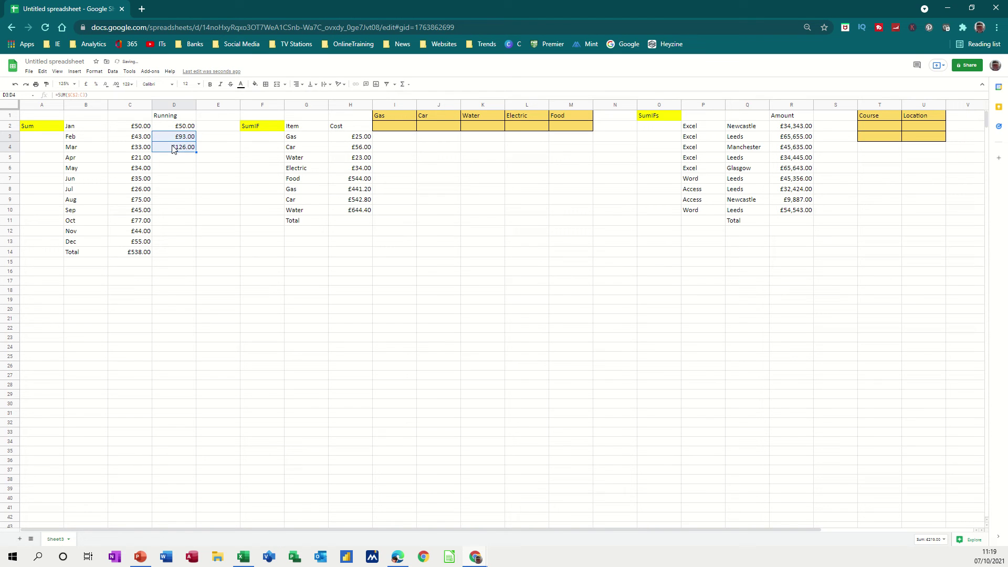
{"action": "left_click", "coordinate": [176, 149]}
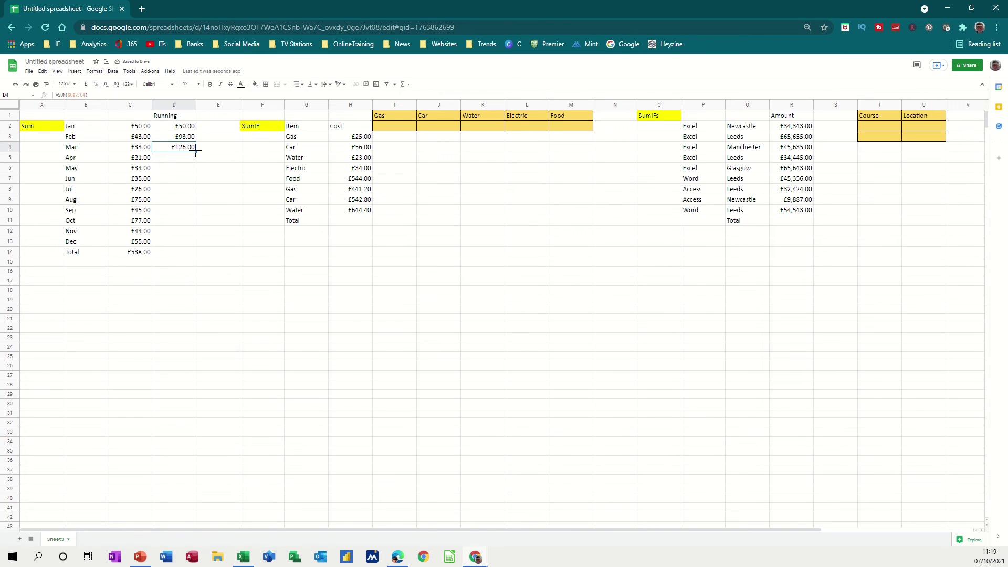
{"action": "left_click_drag", "start_coordinate": [196, 151], "coordinate": [188, 241]}
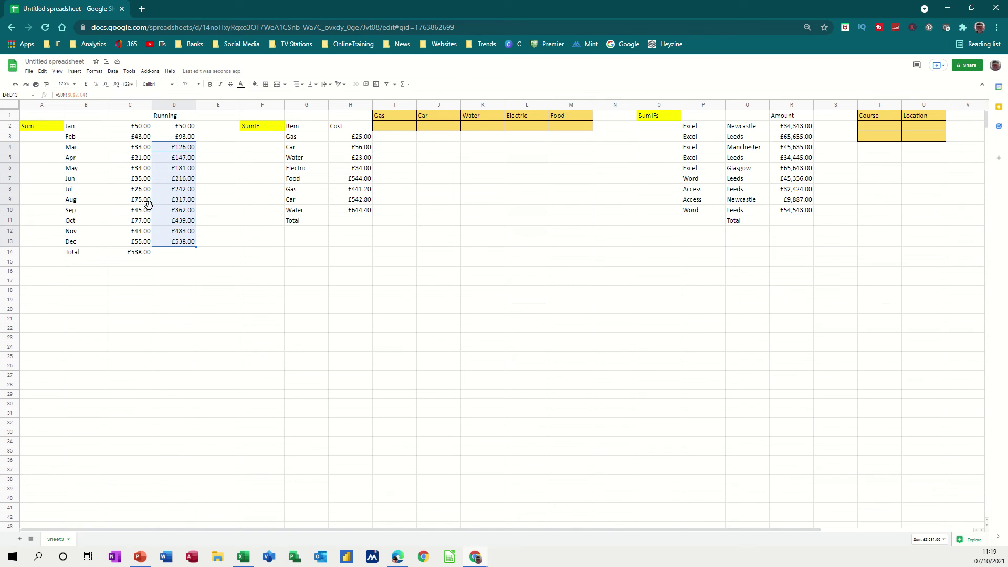
Clear the September to December amounts to test the totals, then undo the deletion
{"action": "left_click_drag", "start_coordinate": [138, 211], "coordinate": [134, 241]}
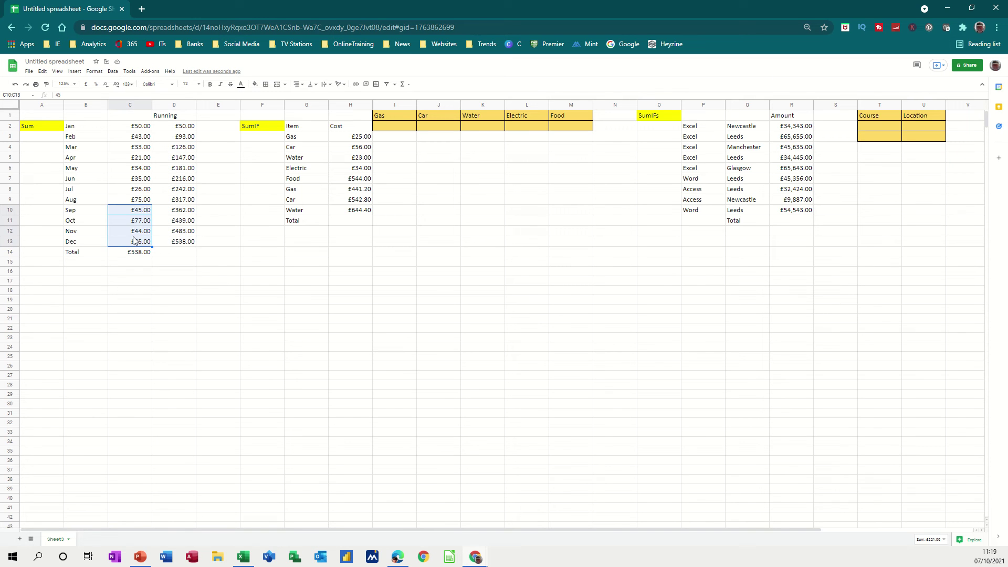
{"action": "key", "text": "Delete"}
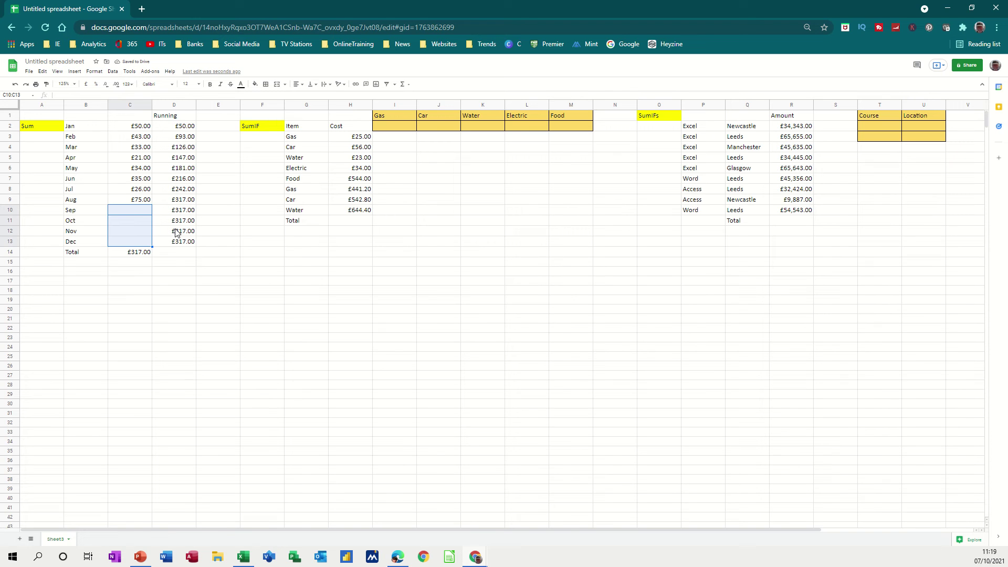
{"action": "key", "text": "ctrl+z"}
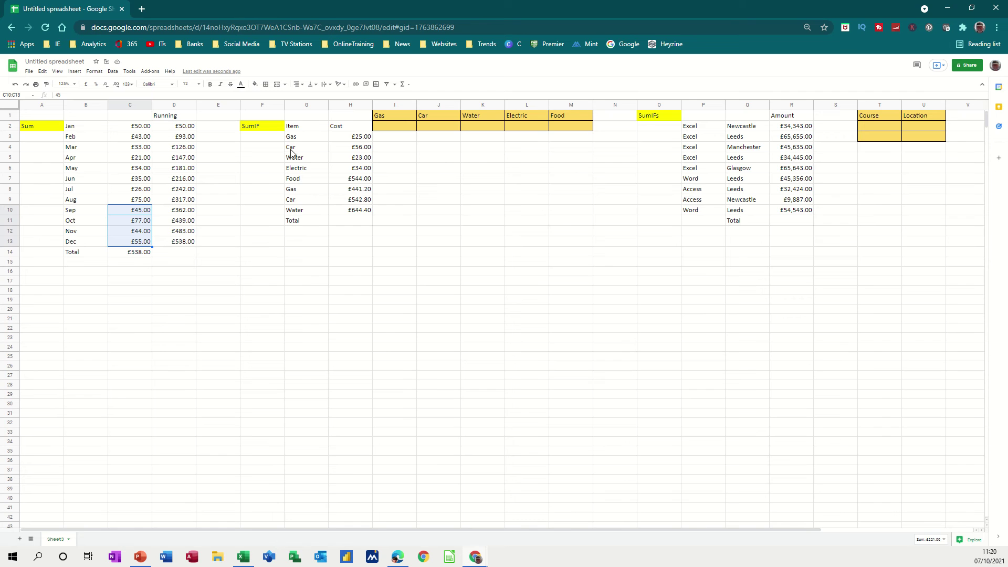
Enter =SUMIF(G3:G10,I1,H3:H10) in I2 to total Gas costs as £466.20
{"action": "left_click", "coordinate": [394, 130]}
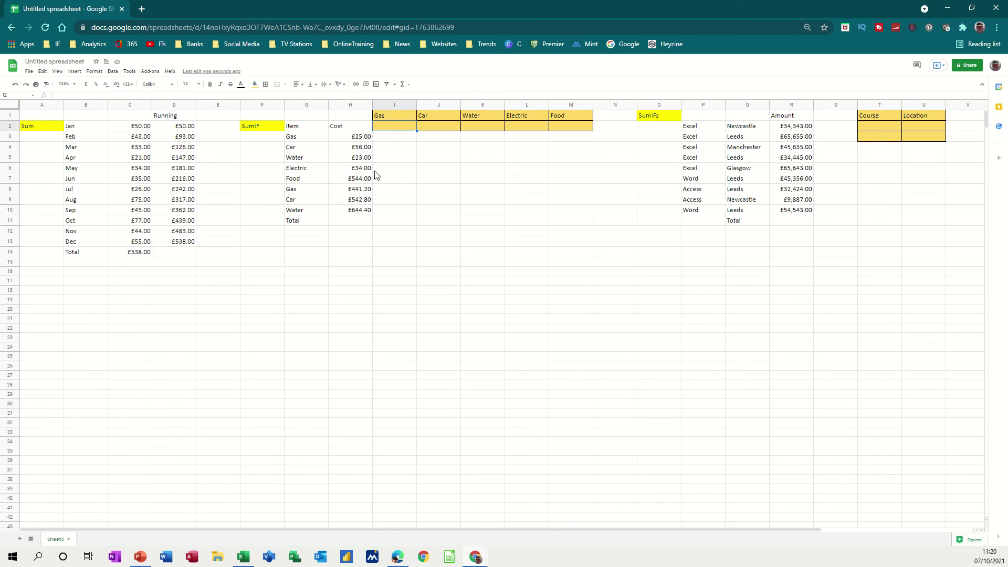
{"action": "type", "text": "=s"}
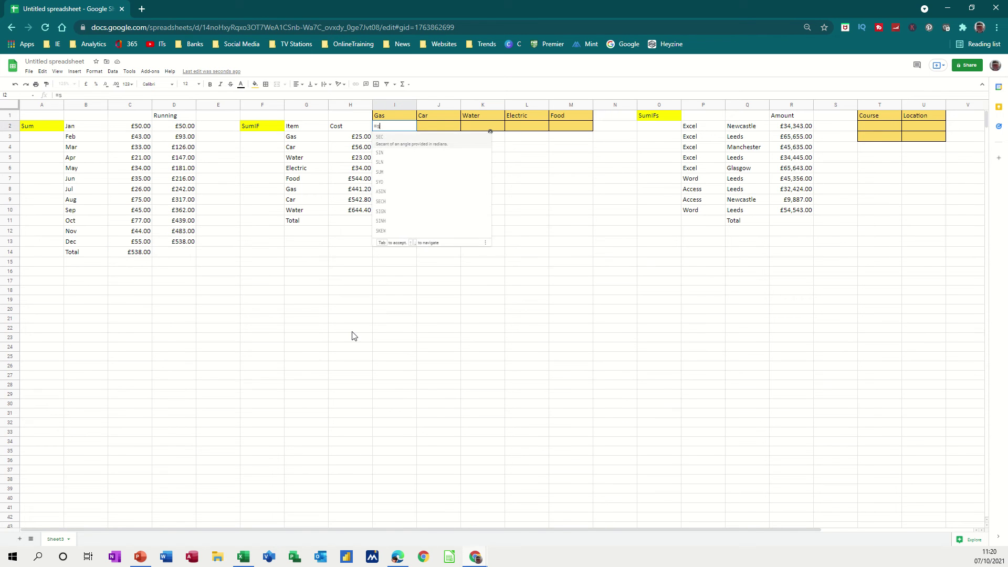
{"action": "type", "text": "umif("}
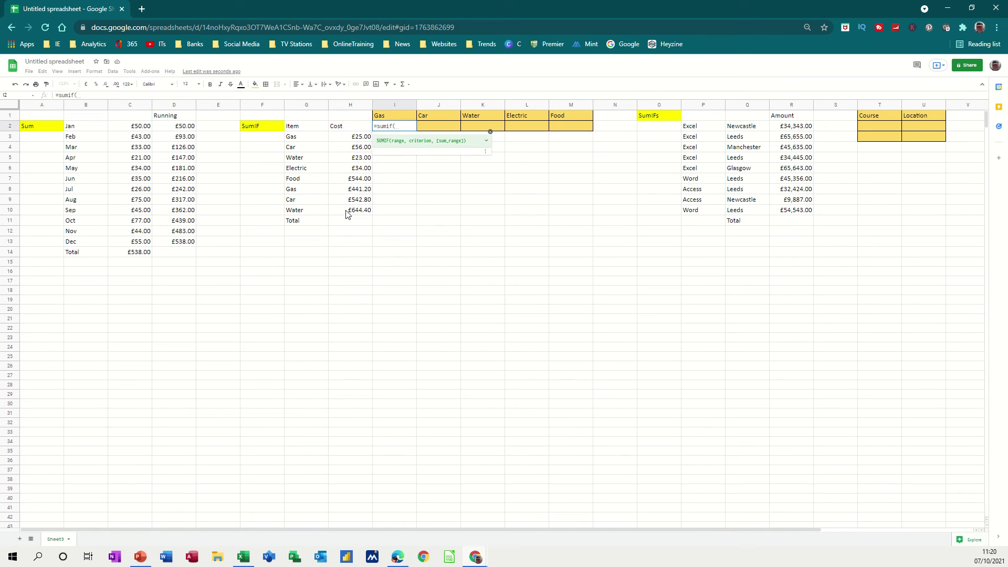
{"action": "left_click_drag", "start_coordinate": [350, 138], "coordinate": [350, 210]}
{"action": "left_click_drag", "start_coordinate": [306, 137], "coordinate": [304, 211]}
{"action": "type", "text": ","}
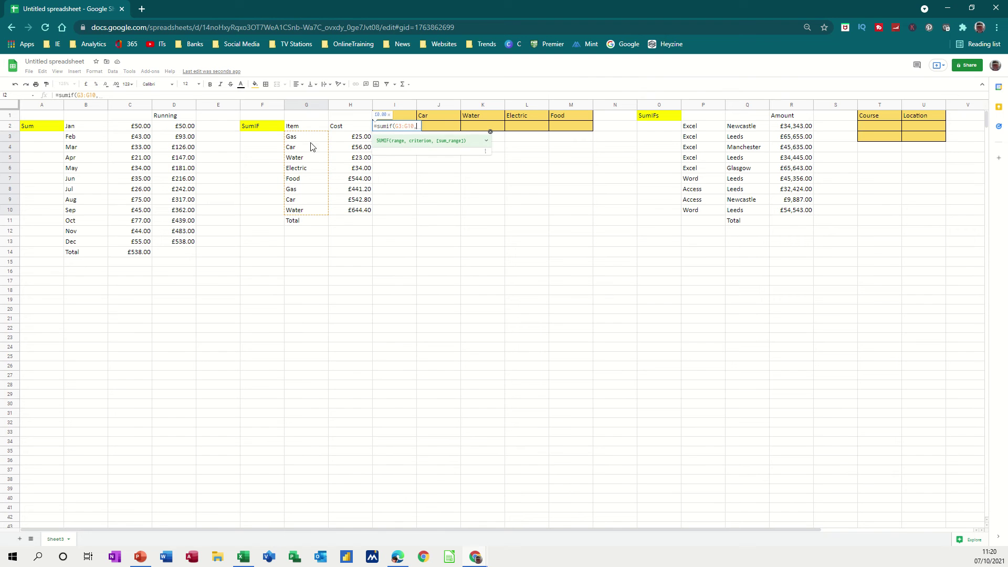
{"action": "left_click", "coordinate": [400, 115]}
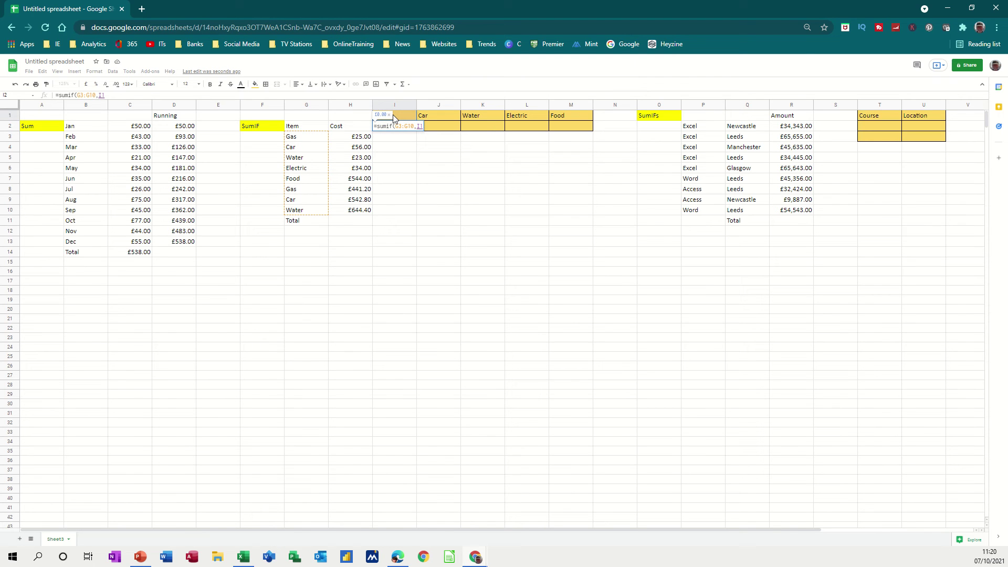
{"action": "type", "text": ","}
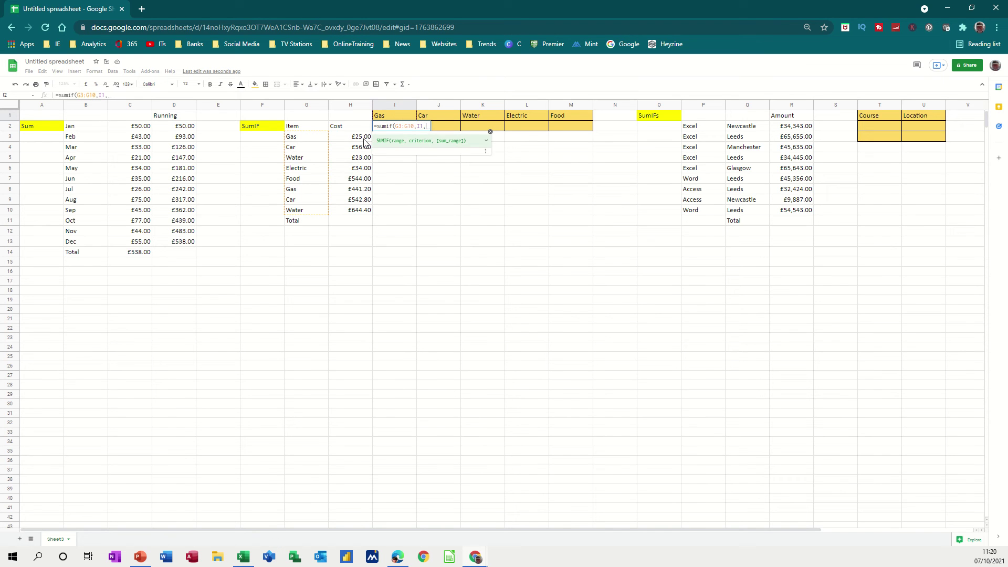
{"action": "left_click_drag", "start_coordinate": [360, 138], "coordinate": [360, 210]}
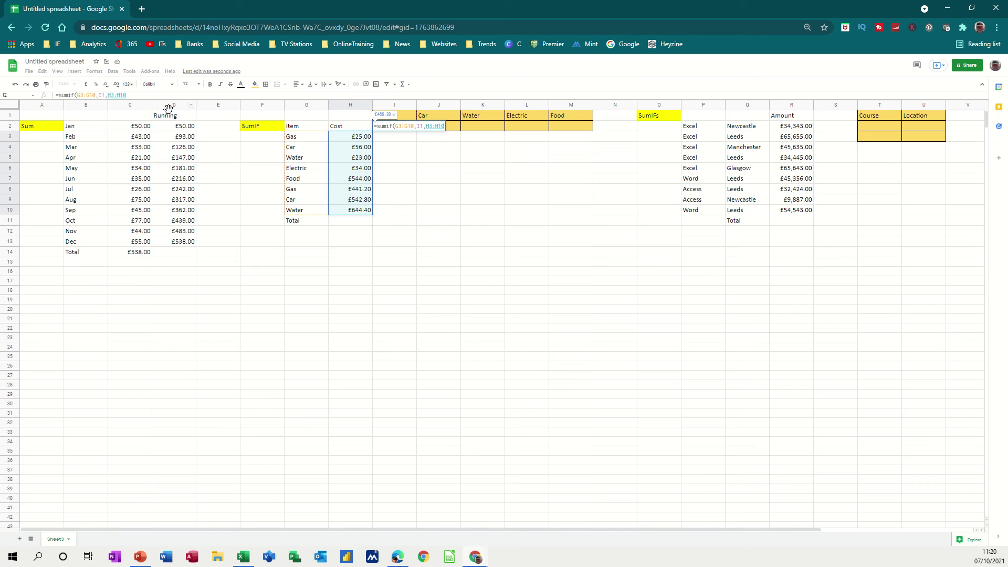
{"action": "key", "text": "Return"}
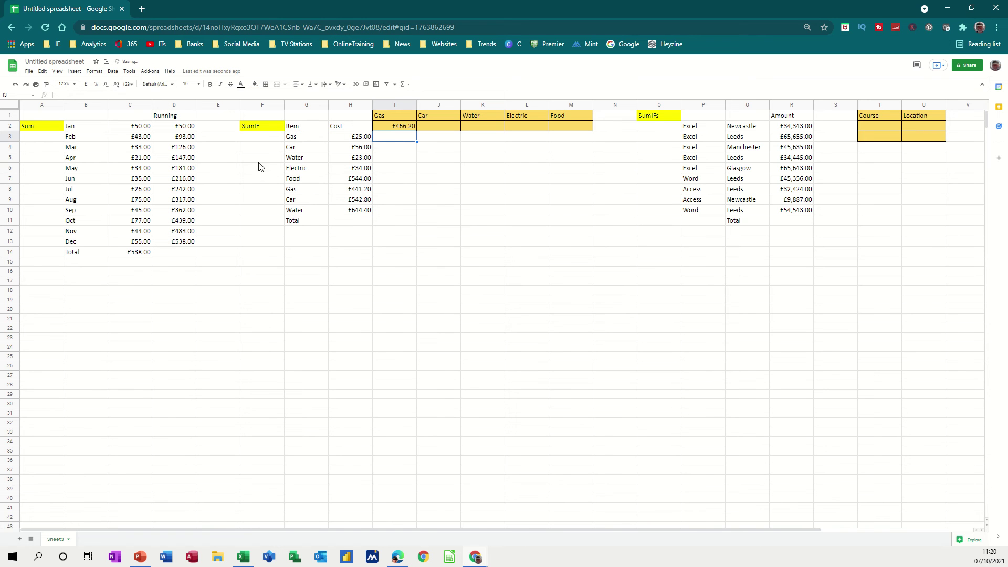
Copy the Gas SUMIF from I2 into J2, where the Car total shows £0.00
{"action": "left_click", "coordinate": [419, 135]}
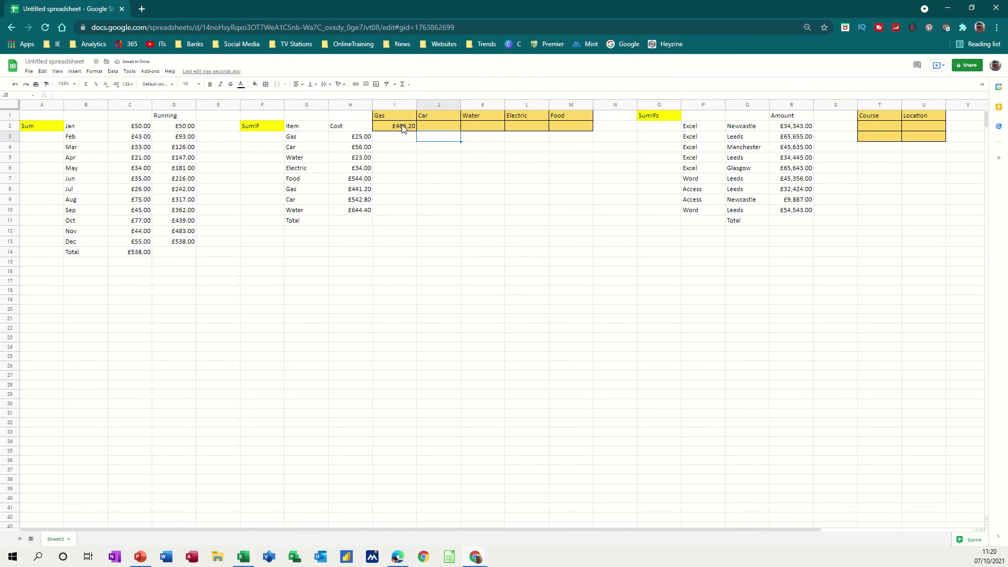
{"action": "left_click", "coordinate": [413, 127]}
{"action": "left_click_drag", "start_coordinate": [417, 133], "coordinate": [456, 132]}
{"action": "left_click", "coordinate": [446, 130]}
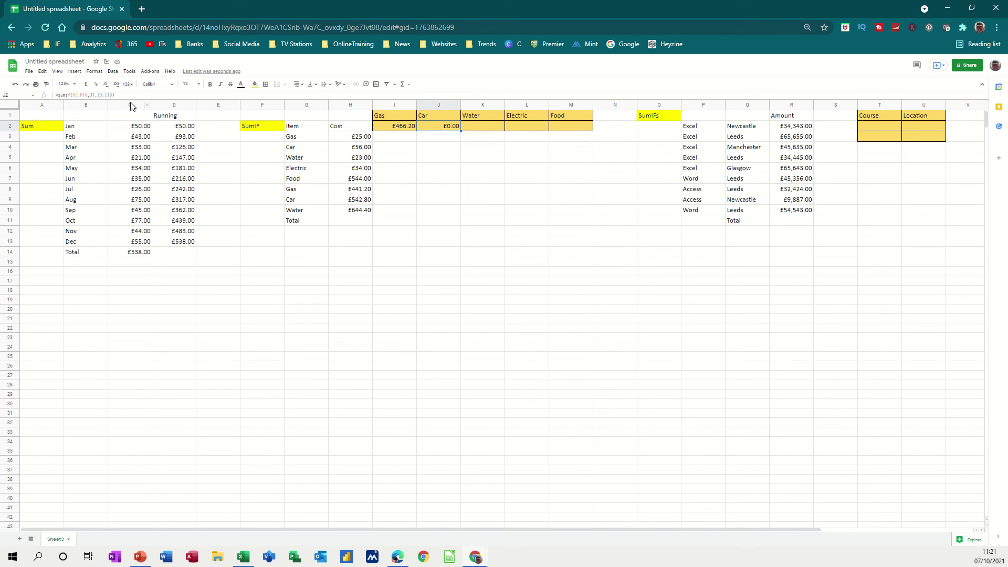
Inspect the ranges in I2's formula without changing it
{"action": "left_click", "coordinate": [391, 127]}
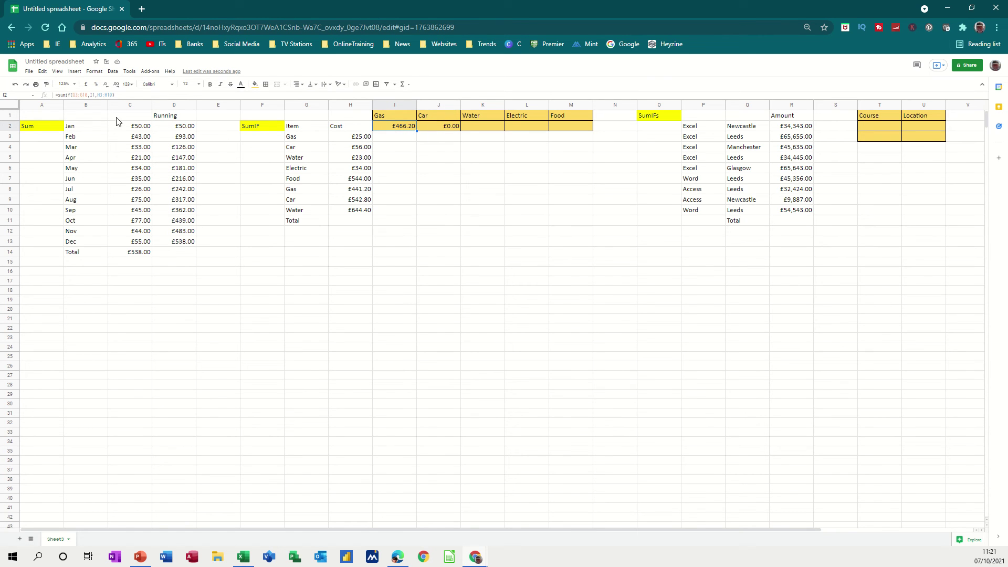
{"action": "left_click_drag", "start_coordinate": [73, 97], "coordinate": [112, 96]}
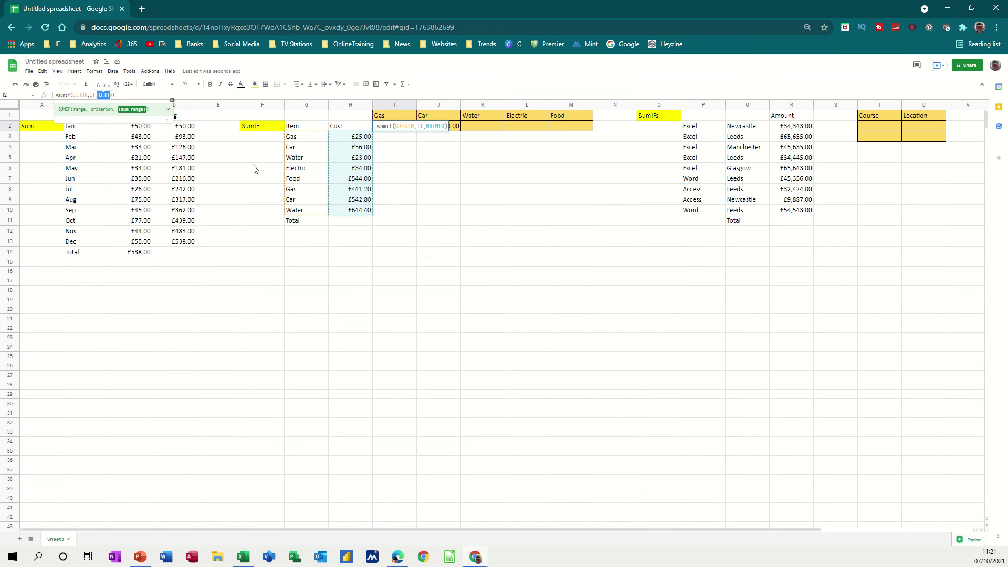
{"action": "key", "text": "Escape"}
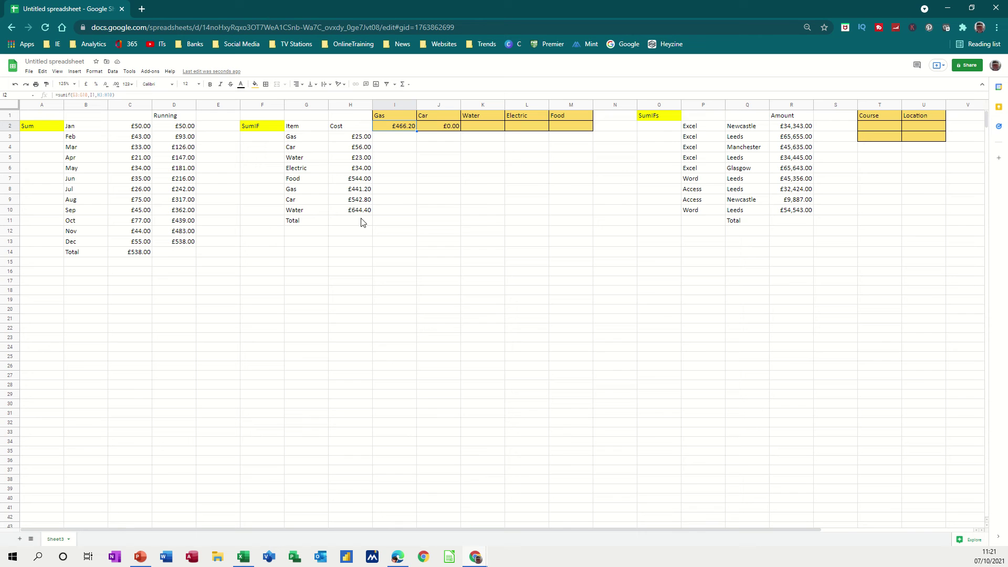
Name the item list G3:G10 'item' using the Name box
{"action": "left_click_drag", "start_coordinate": [304, 141], "coordinate": [302, 213]}
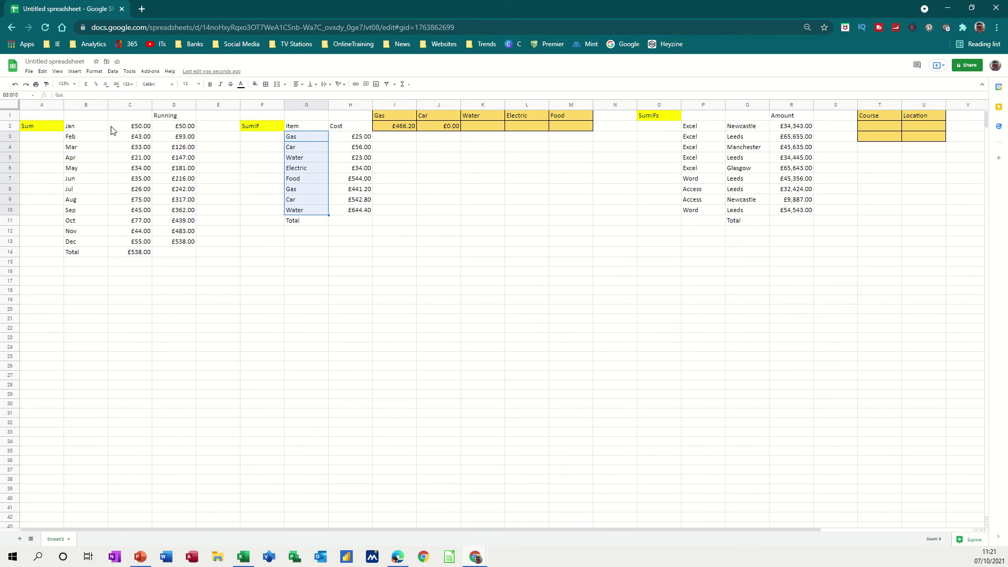
{"action": "left_click", "coordinate": [19, 97]}
{"action": "type", "text": "item"}
{"action": "key", "text": "Return"}
Name the cost values H3:H10 'cost' using the Name box
{"action": "left_click_drag", "start_coordinate": [344, 141], "coordinate": [347, 211]}
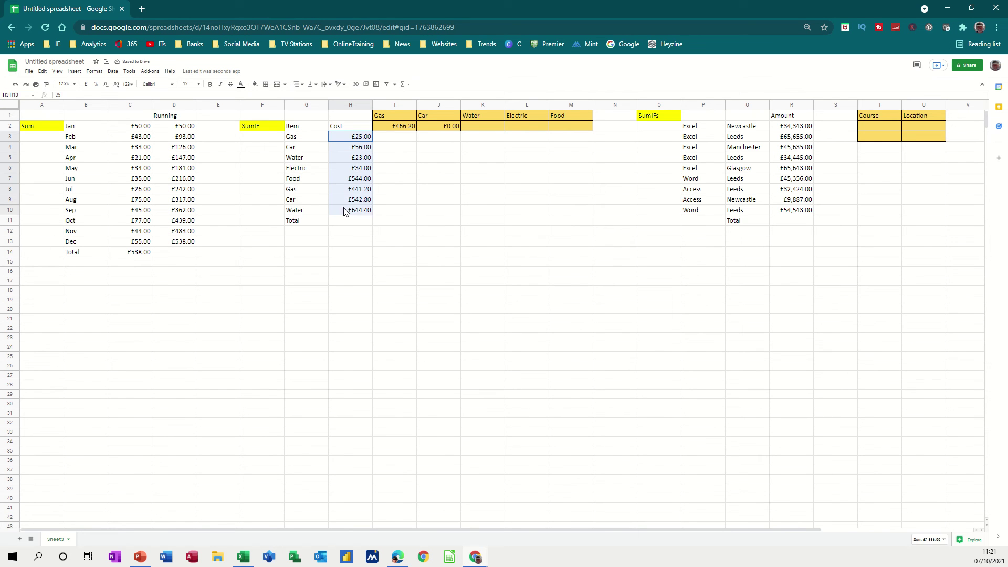
{"action": "left_click", "coordinate": [24, 95]}
{"action": "type", "text": "c"}
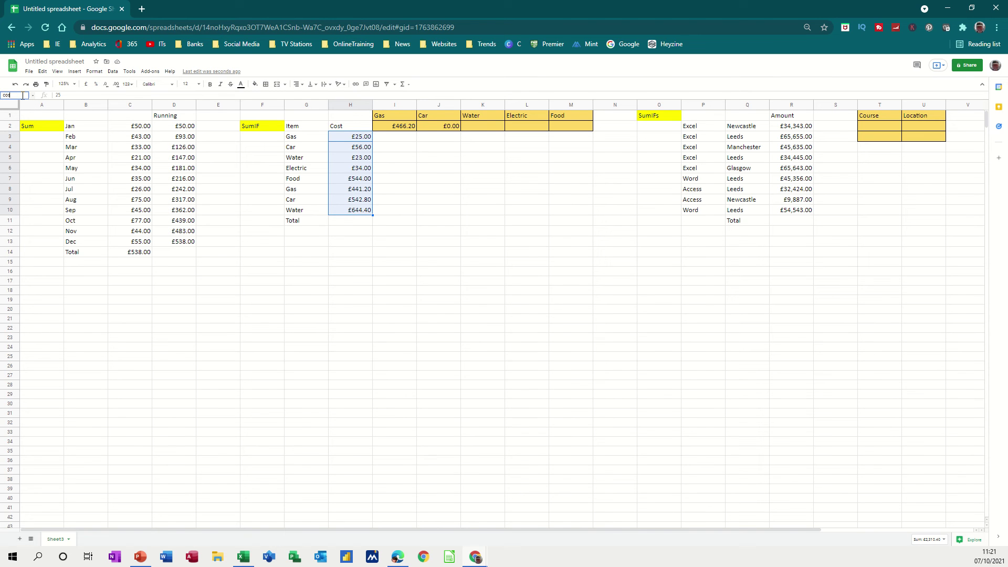
{"action": "type", "text": "ost"}
{"action": "key", "text": "Return"}
Change I2's formula to =SUMIF(item,I1,cost) using the named ranges
{"action": "left_click", "coordinate": [387, 128]}
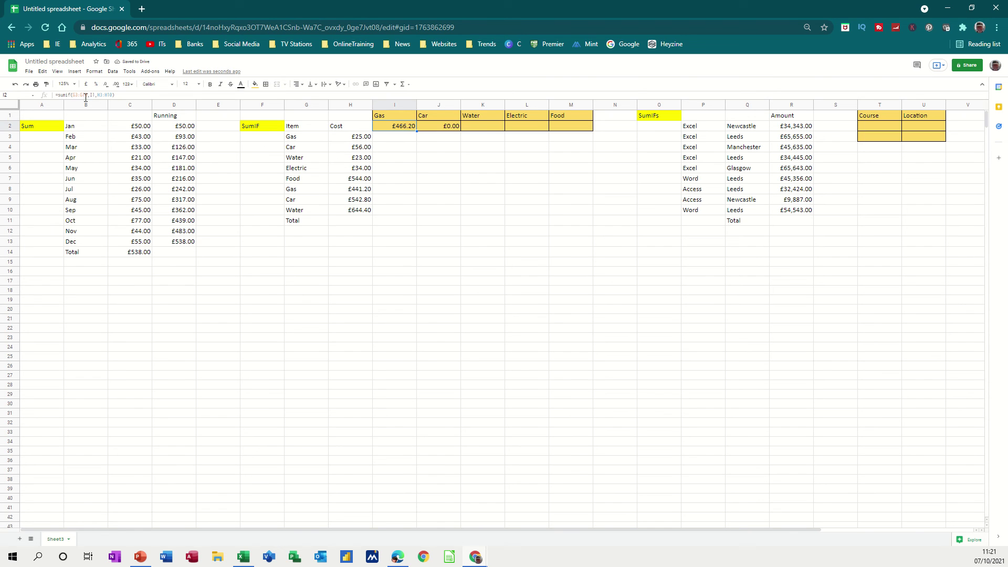
{"action": "left_click_drag", "start_coordinate": [88, 96], "coordinate": [77, 96]}
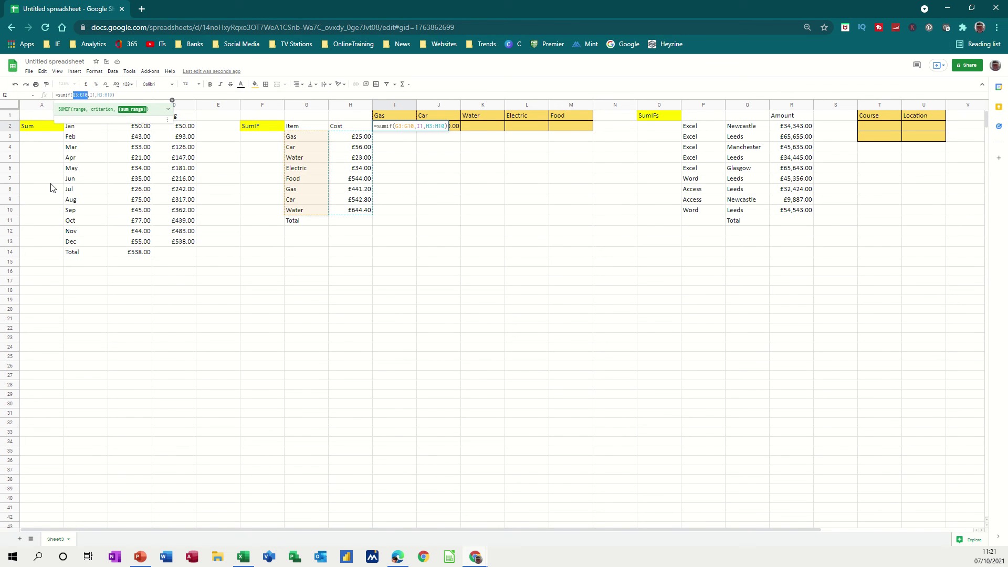
{"action": "type", "text": "item"}
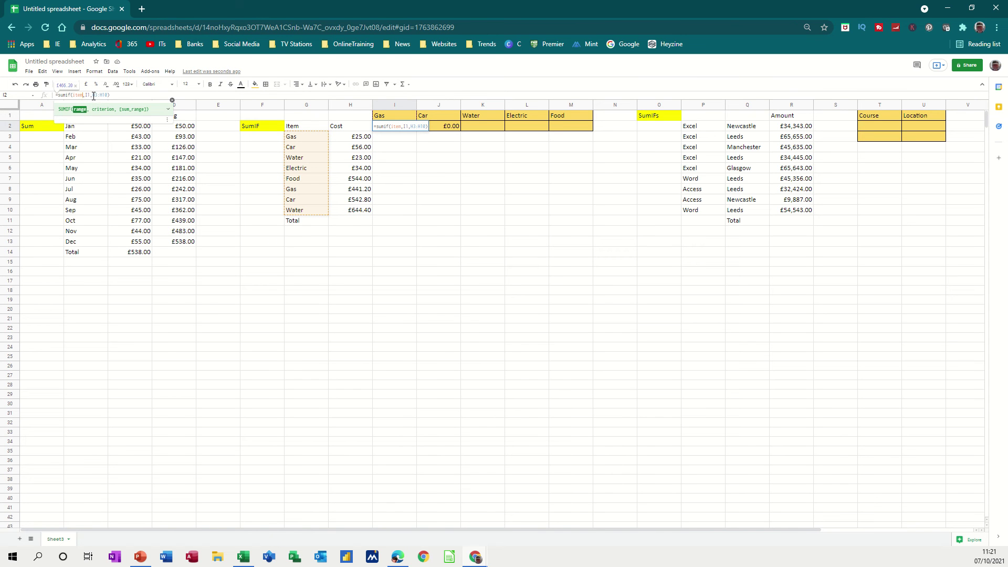
{"action": "left_click_drag", "start_coordinate": [92, 97], "coordinate": [104, 96]}
{"action": "type", "text": "cost"}
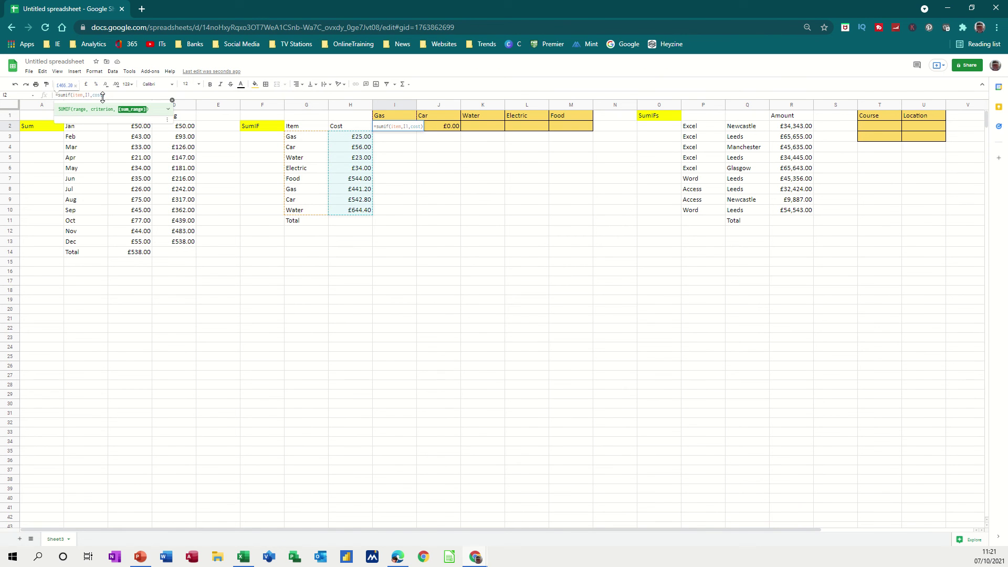
{"action": "key", "text": "Return"}
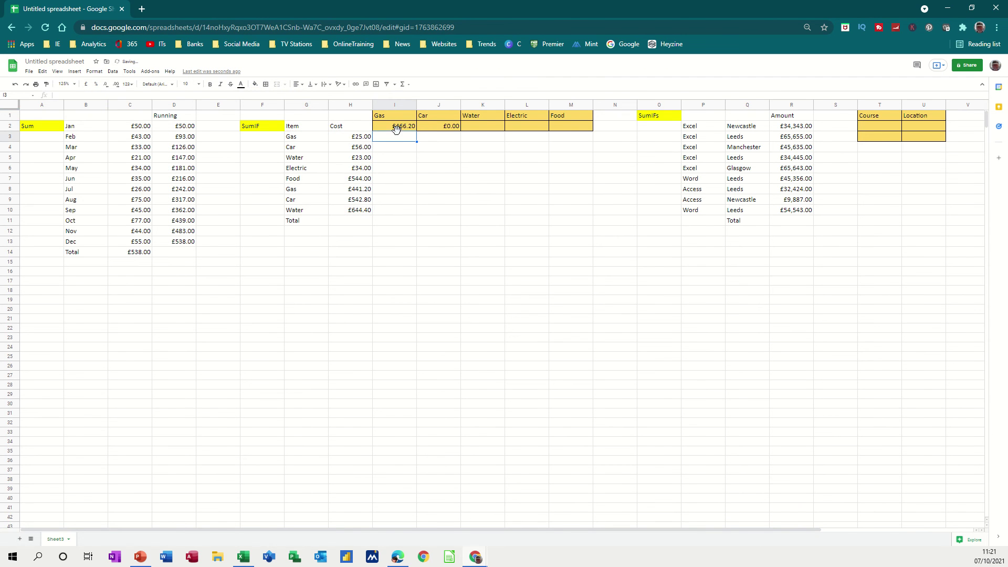
Fill the SUMIF across to M2: Car £598.80, Water £667.40, Electric £34.00, Food £544.00
{"action": "left_click", "coordinate": [400, 128]}
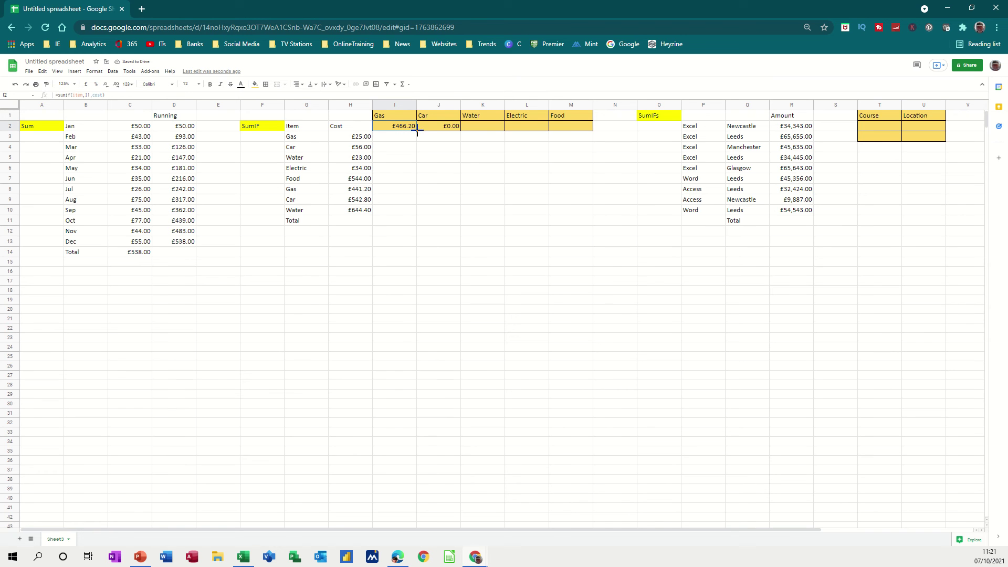
{"action": "left_click_drag", "start_coordinate": [418, 132], "coordinate": [559, 137]}
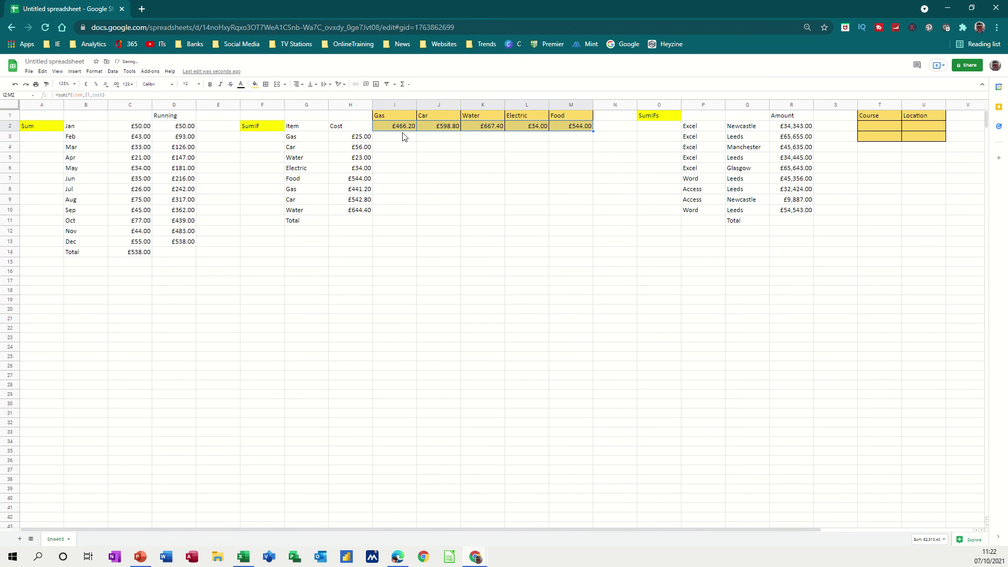
{"action": "left_click", "coordinate": [449, 129]}
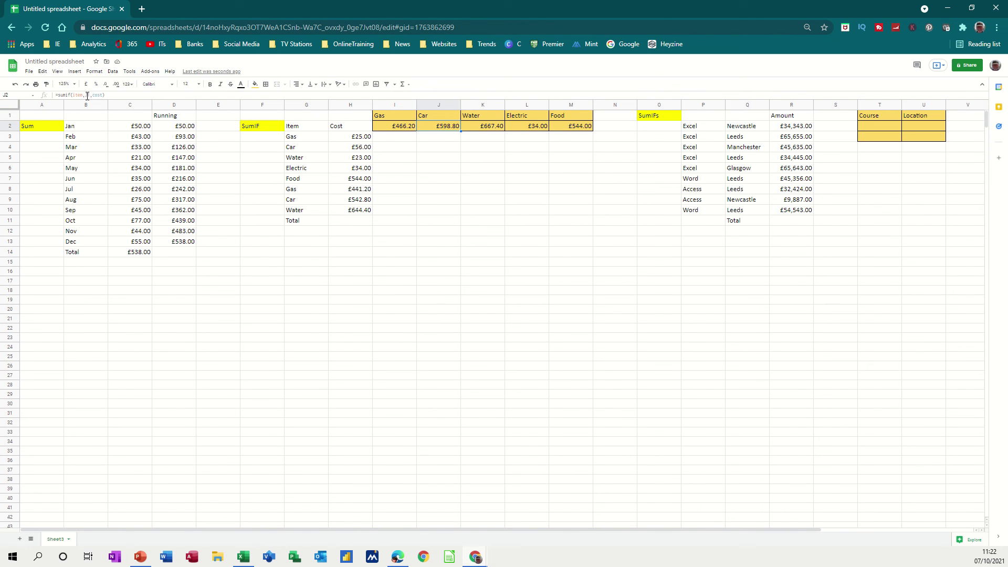
{"action": "left_click", "coordinate": [478, 129]}
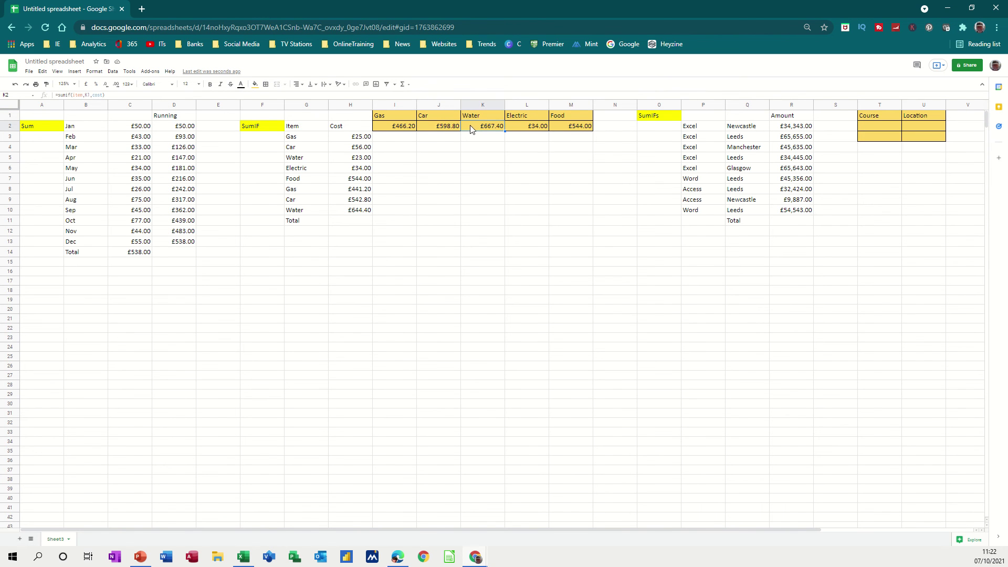
{"action": "left_click", "coordinate": [528, 130]}
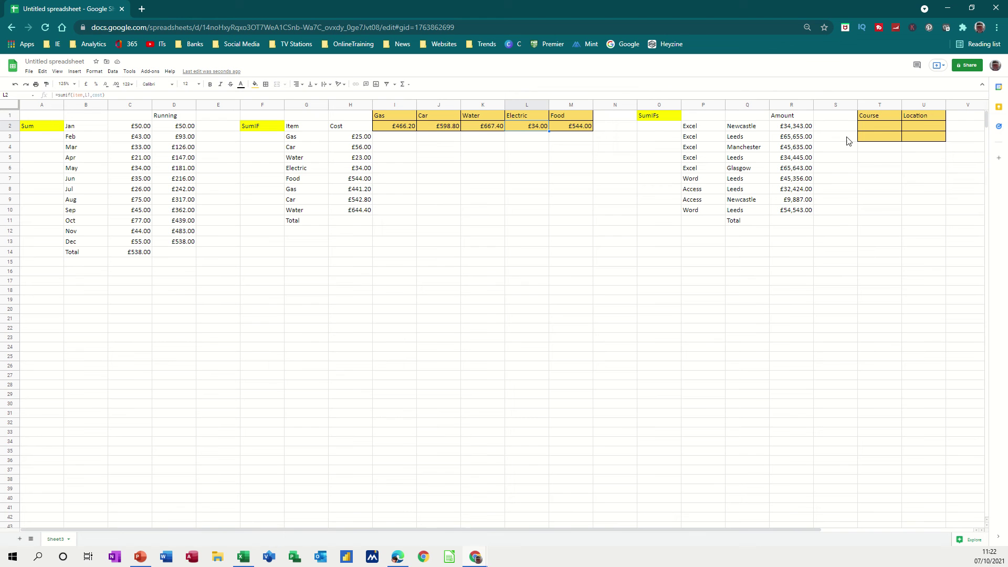
Select the empty Course cell T2 and bring up the Data menu
{"action": "left_click", "coordinate": [874, 127]}
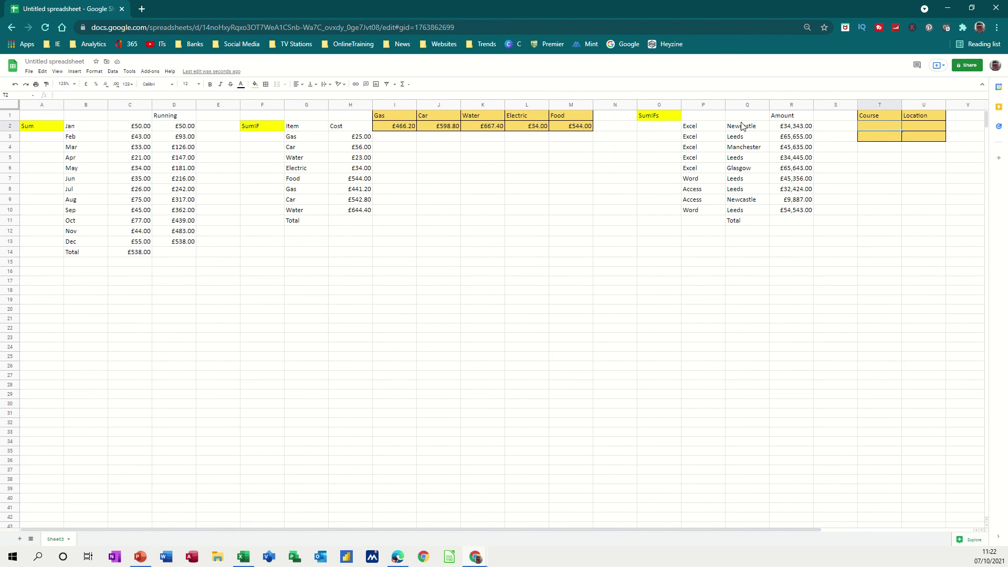
{"action": "left_click", "coordinate": [918, 127]}
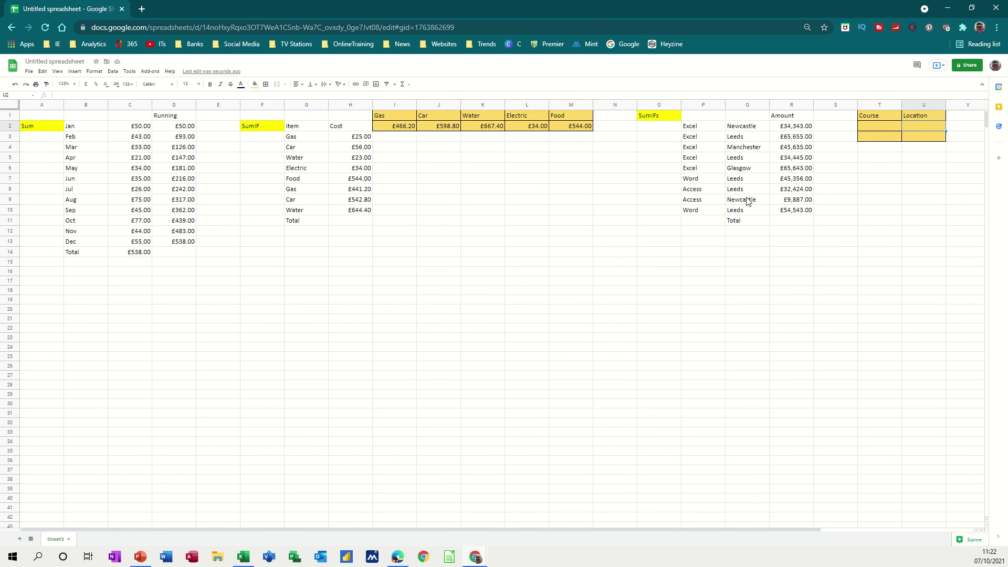
{"action": "left_click", "coordinate": [877, 125]}
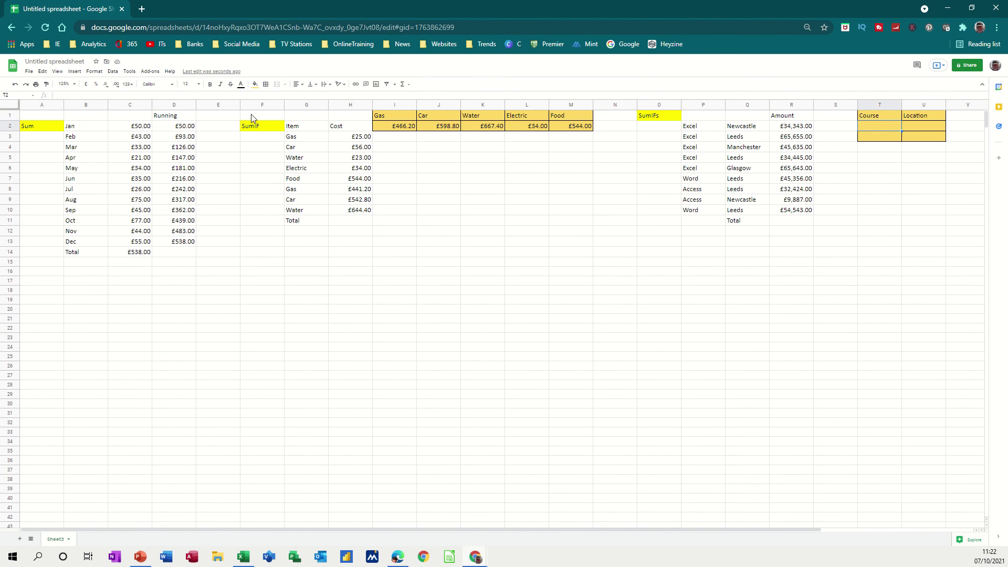
{"action": "left_click", "coordinate": [113, 72]}
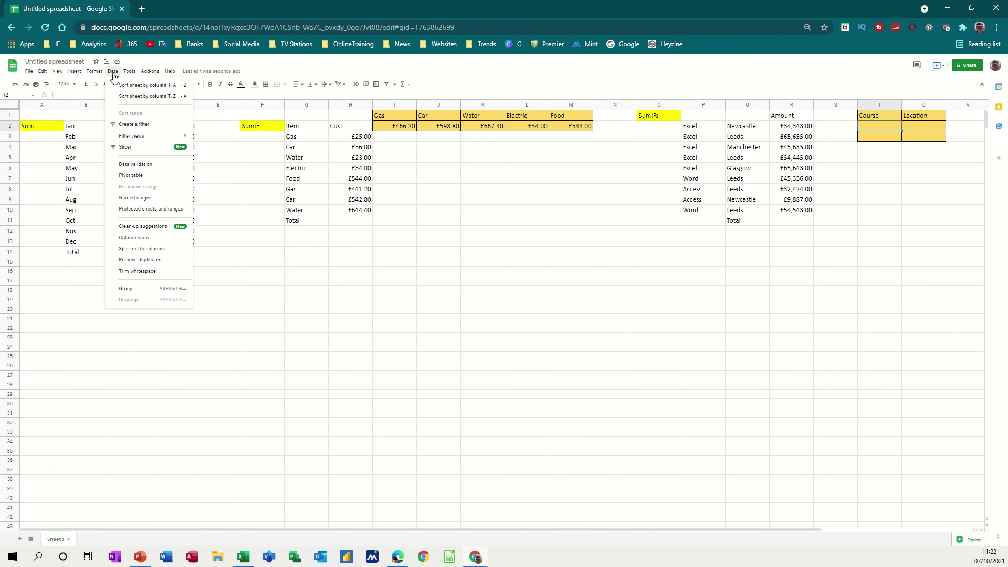
Add a List of items validation to T2 with Excel, Access and Word
{"action": "left_click", "coordinate": [125, 164]}
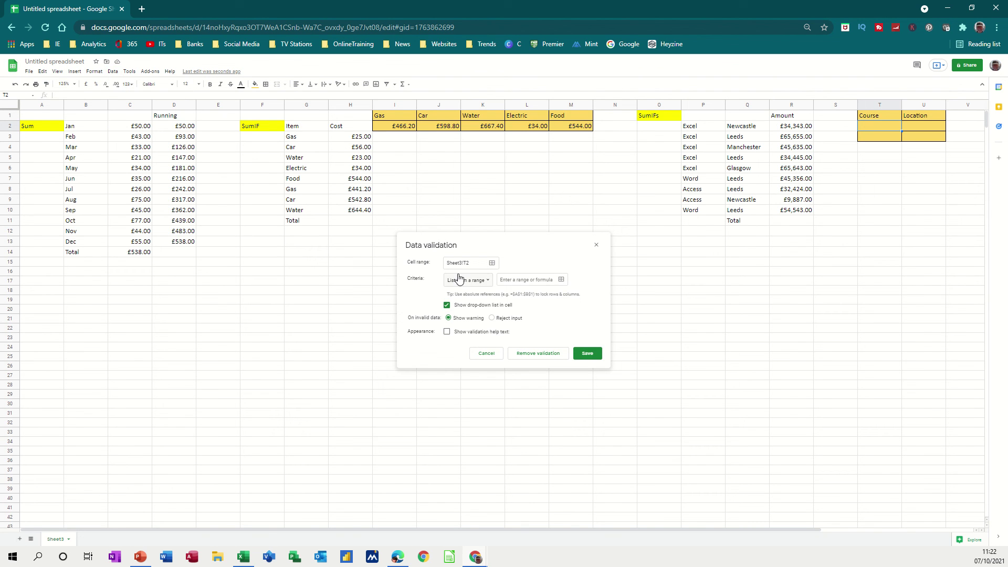
{"action": "left_click", "coordinate": [488, 284]}
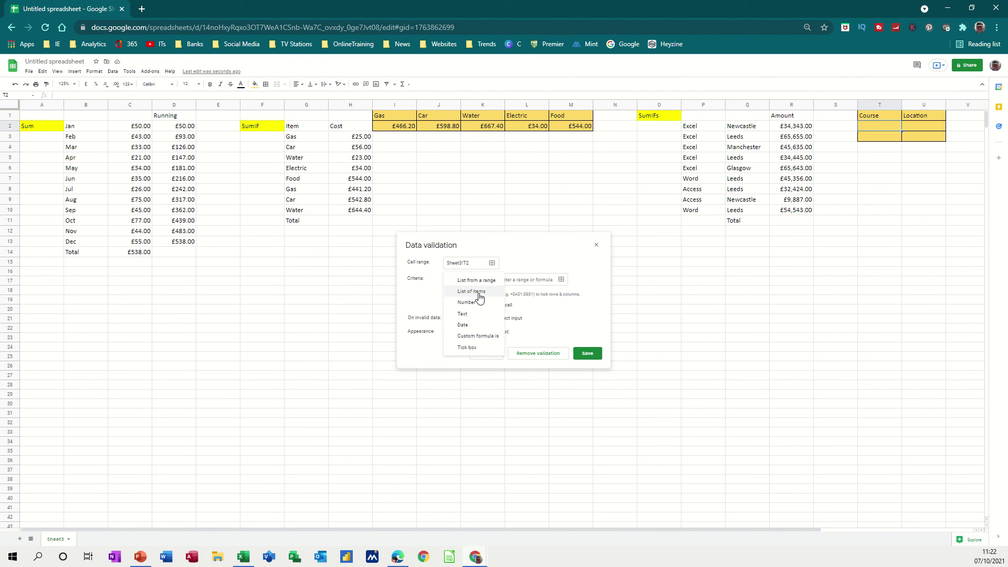
{"action": "left_click", "coordinate": [478, 297]}
{"action": "left_click", "coordinate": [513, 283]}
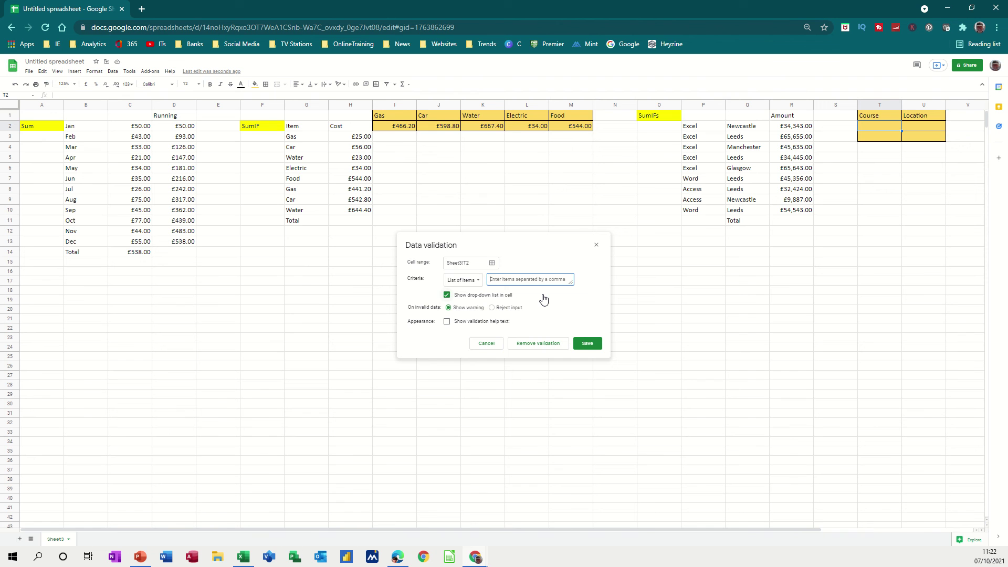
{"action": "type", "text": "Excel,Access,Word"}
{"action": "left_click", "coordinate": [586, 343]}
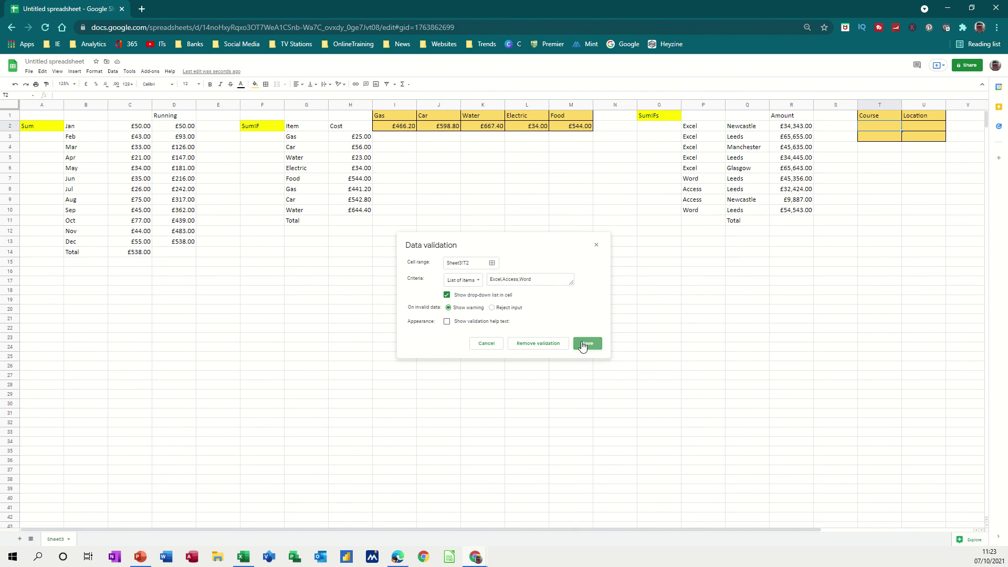
{"action": "left_click", "coordinate": [897, 126]}
{"action": "left_click", "coordinate": [914, 126]}
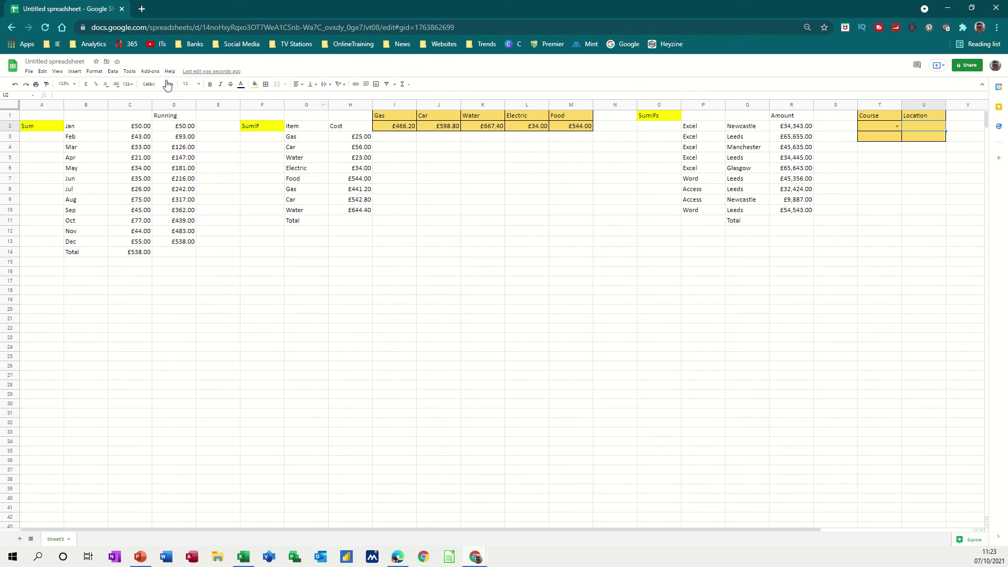
Add a List of items dropdown to U2 with Leeds, Newcastle, Glasgow and Manchester
{"action": "left_click", "coordinate": [116, 74]}
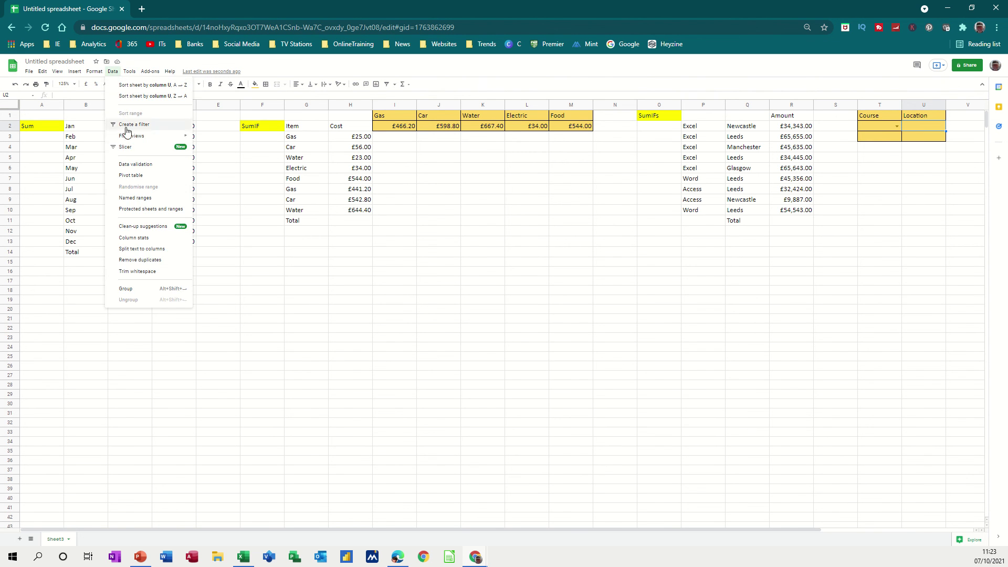
{"action": "left_click", "coordinate": [141, 168]}
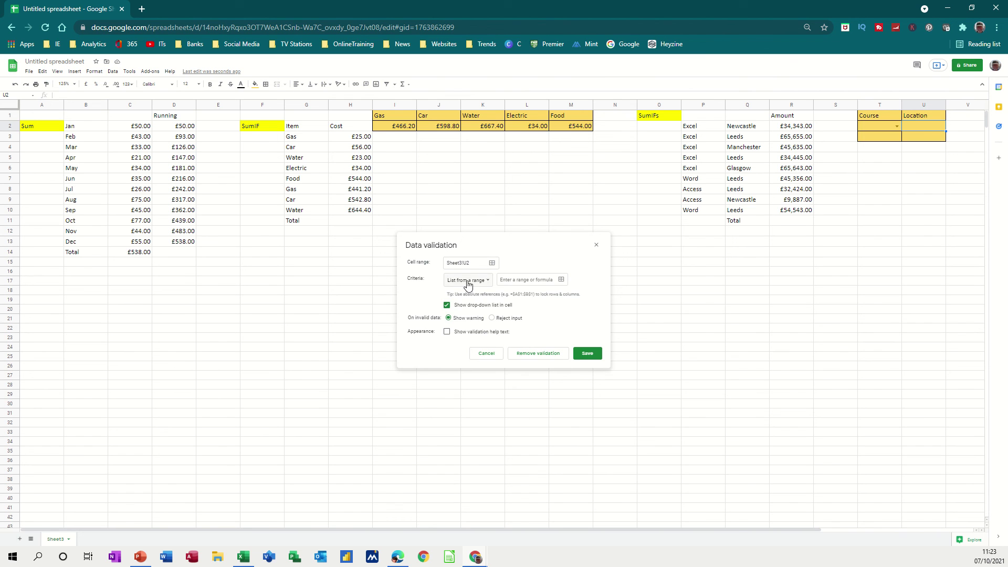
{"action": "left_click", "coordinate": [485, 284]}
{"action": "left_click", "coordinate": [473, 291]}
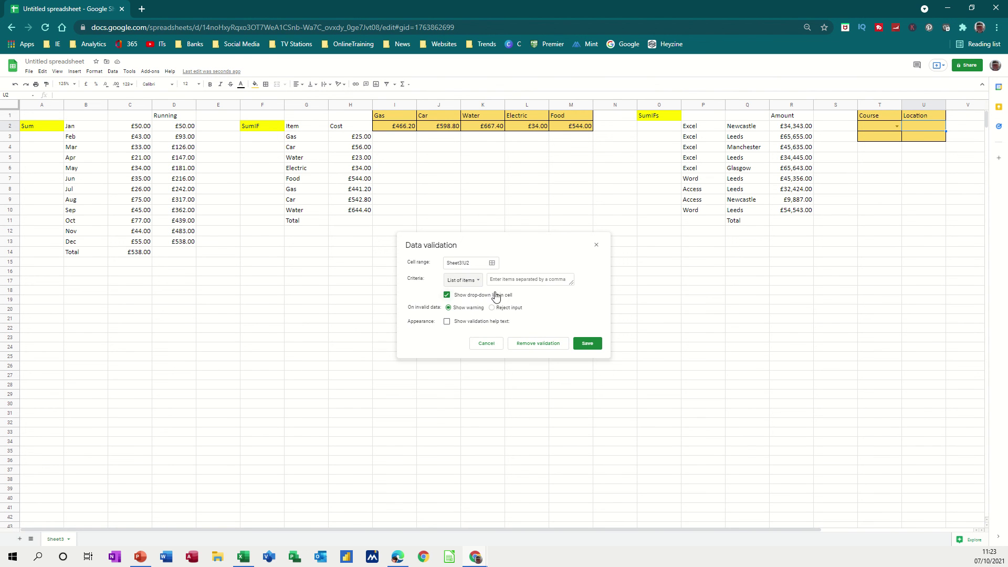
{"action": "left_click", "coordinate": [504, 281]}
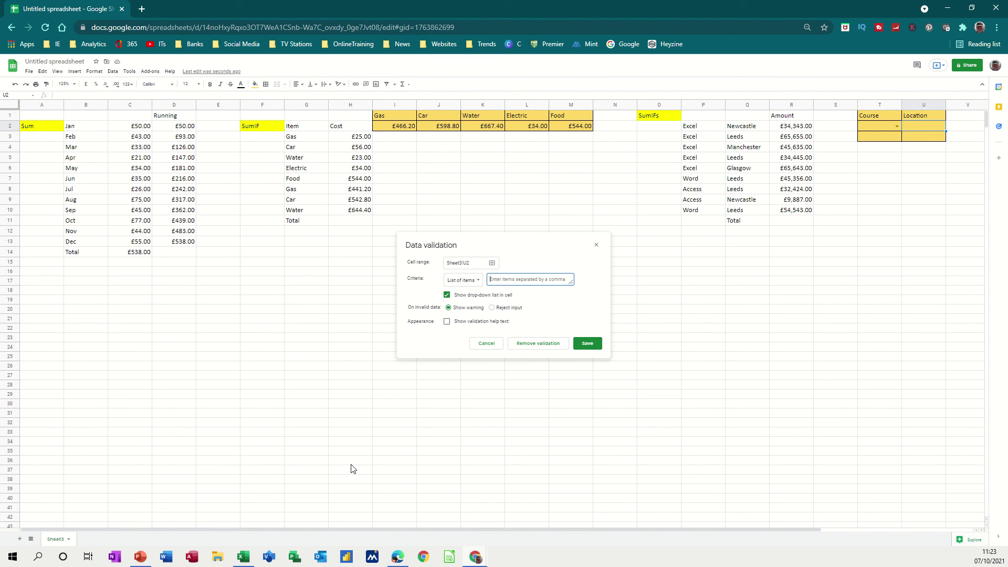
{"action": "type", "text": "Leeds,Newcastle,Glasgow,Manche"}
{"action": "type", "text": "ster"}
{"action": "left_click", "coordinate": [588, 344]}
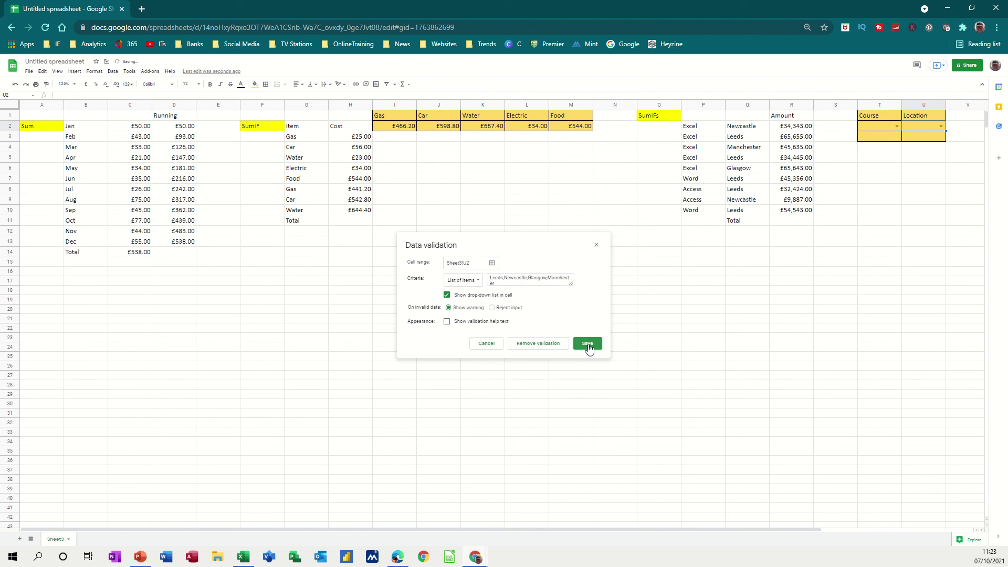
{"action": "left_click", "coordinate": [941, 127]}
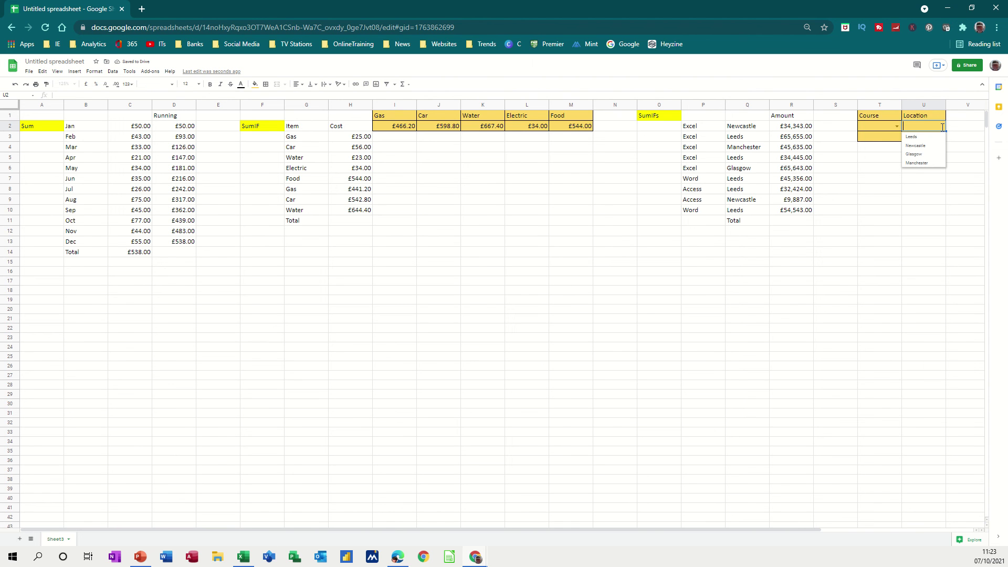
Enter =SUMIFS(R2:R10,P2:P10,T2,Q2:Q10,U2) in T3 to total Amount by Course and Location
{"action": "left_click", "coordinate": [871, 139]}
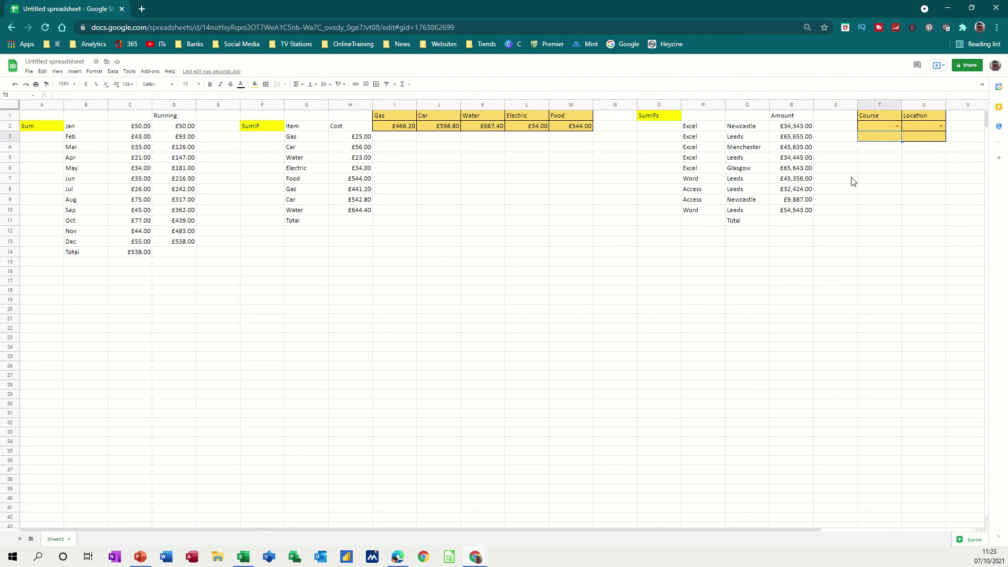
{"action": "type", "text": "=s"}
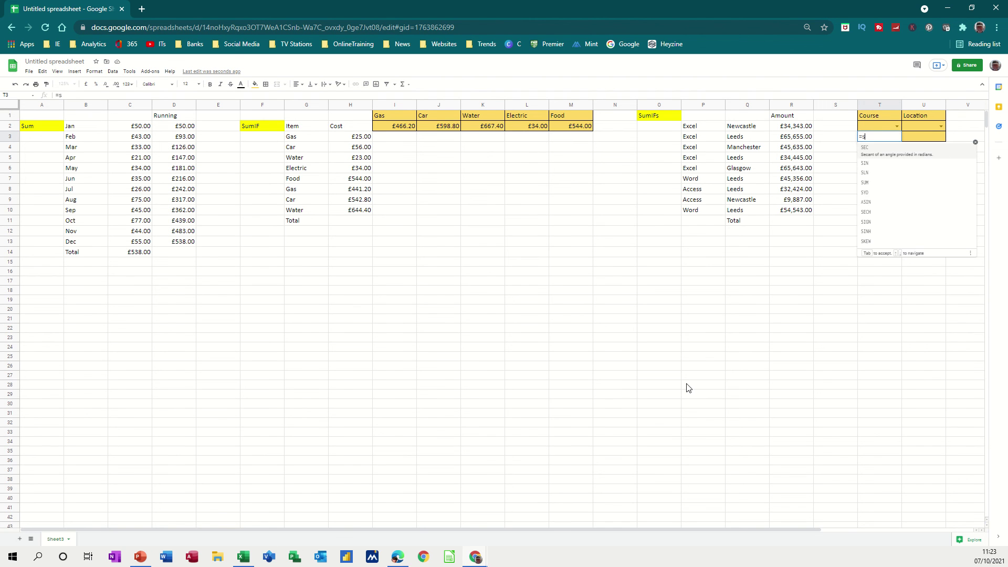
{"action": "type", "text": "umifs"}
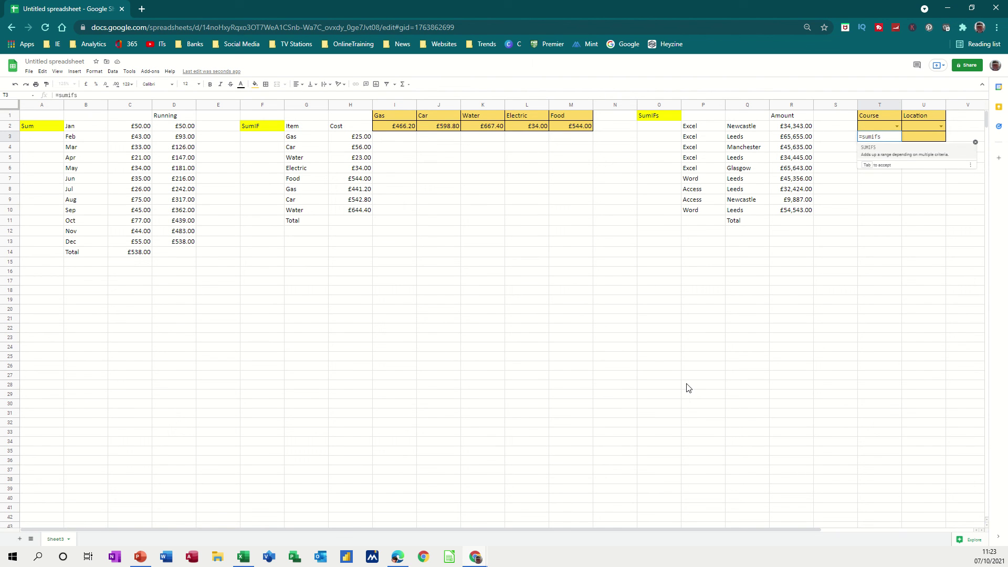
{"action": "type", "text": "("}
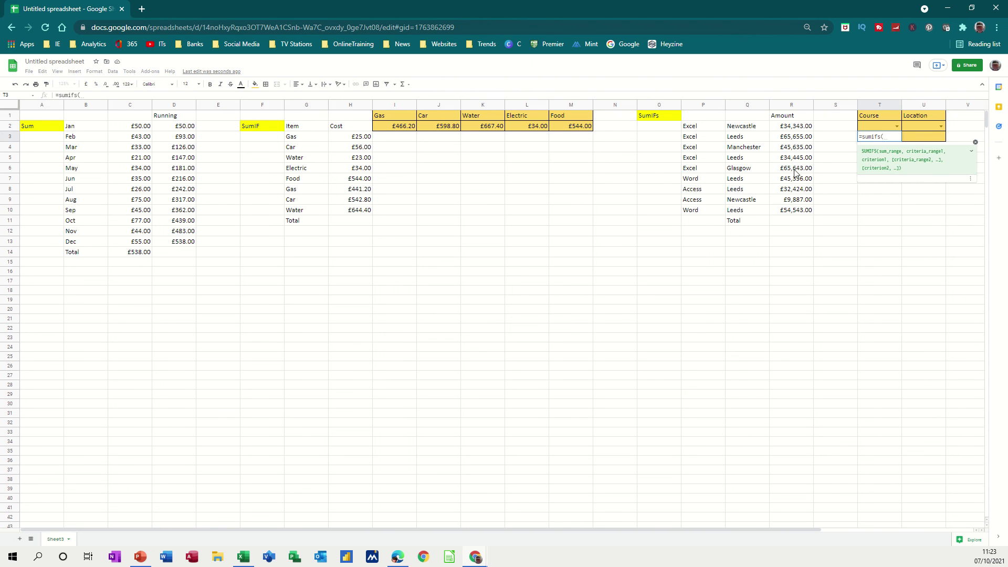
{"action": "left_click", "coordinate": [793, 129]}
{"action": "left_click_drag", "start_coordinate": [794, 129], "coordinate": [793, 210]}
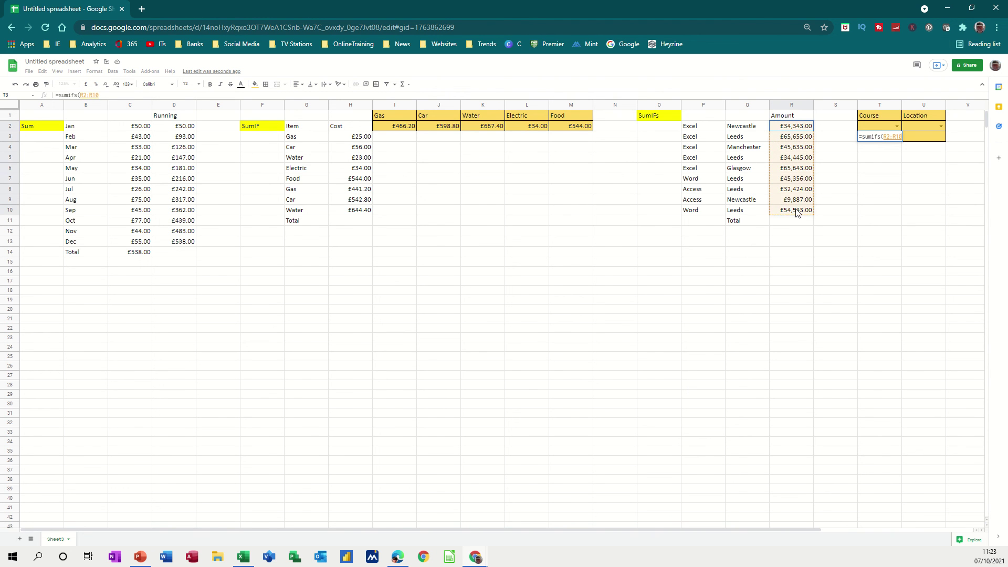
{"action": "type", "text": ","}
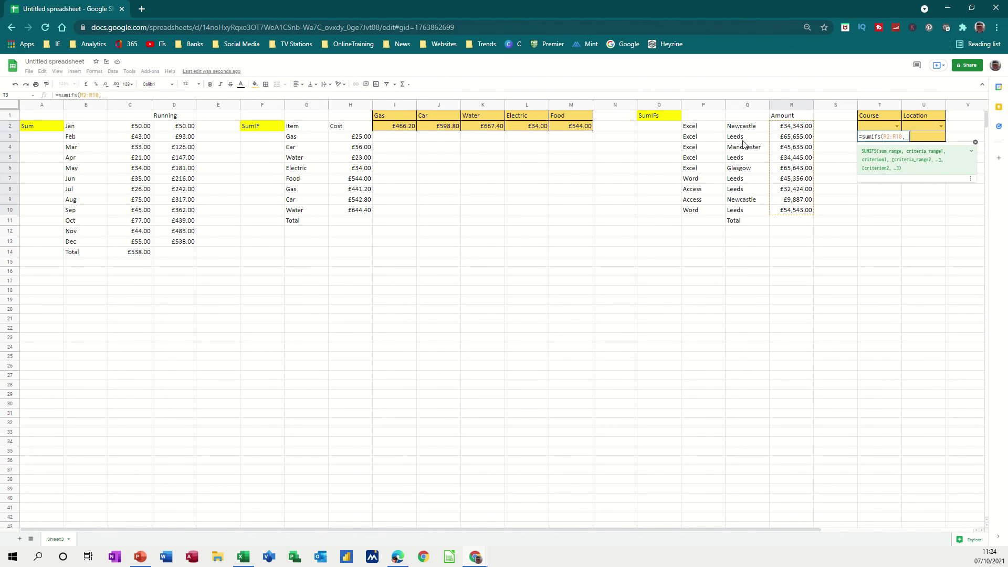
{"action": "left_click_drag", "start_coordinate": [701, 127], "coordinate": [707, 204]}
{"action": "type", "text": ","}
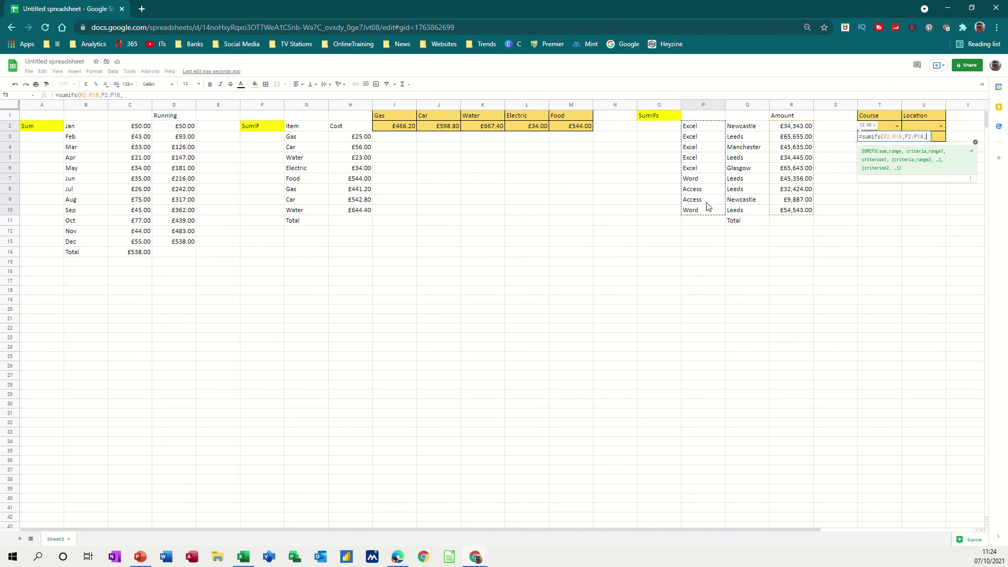
{"action": "left_click", "coordinate": [883, 126]}
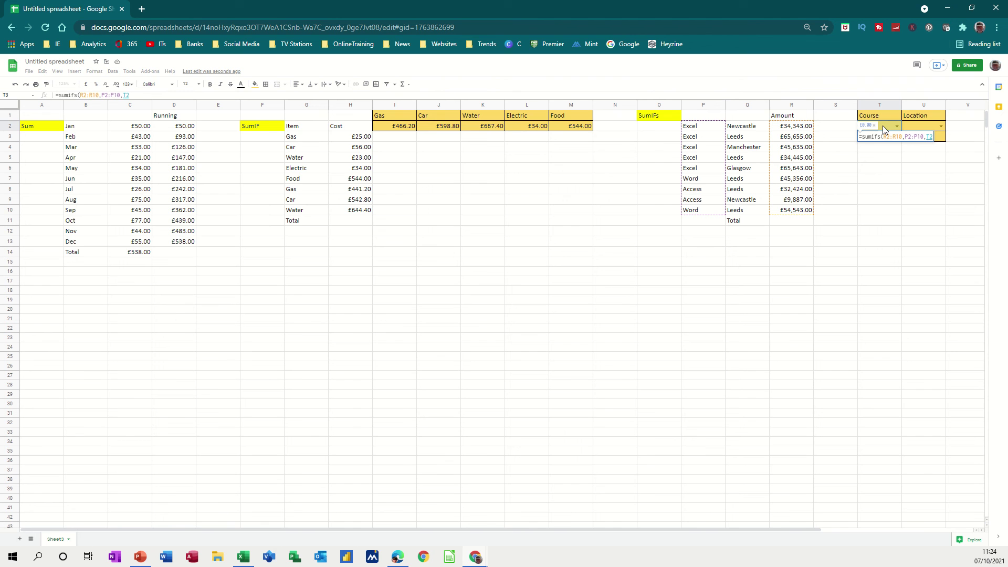
{"action": "type", "text": ","}
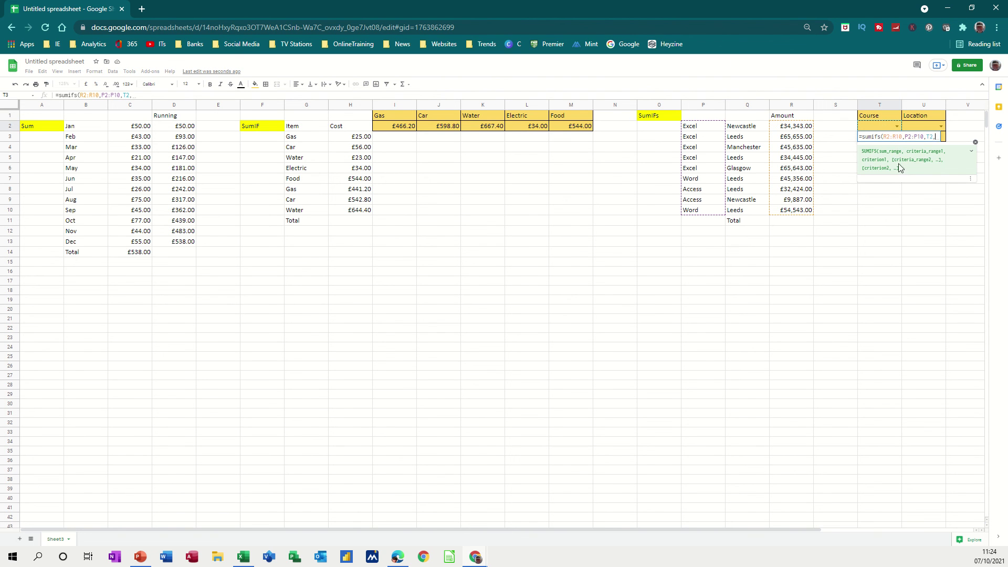
{"action": "left_click_drag", "start_coordinate": [751, 129], "coordinate": [740, 206]}
{"action": "type", "text": ","}
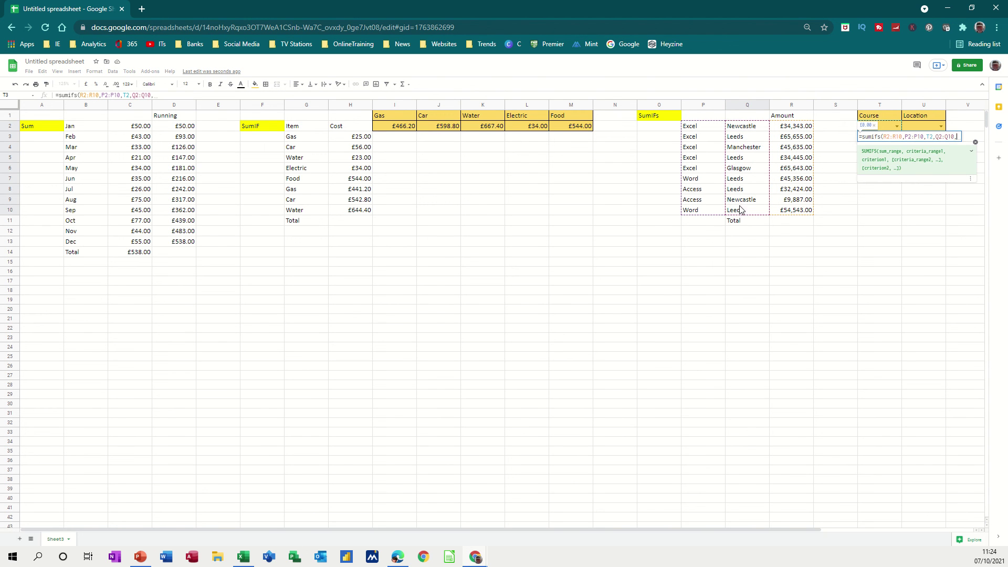
{"action": "left_click", "coordinate": [918, 127]}
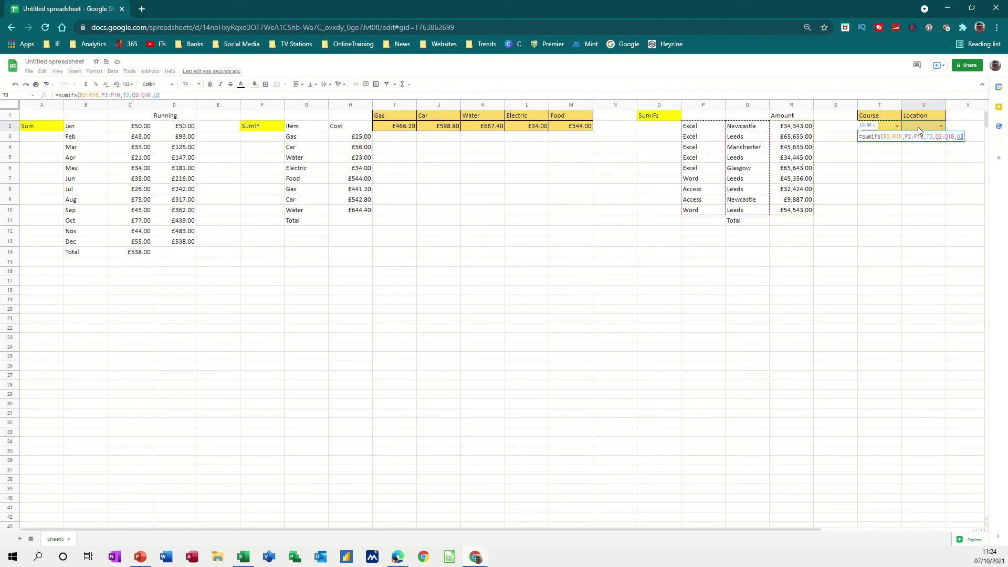
{"action": "type", "text": ")"}
{"action": "key", "text": "Return"}
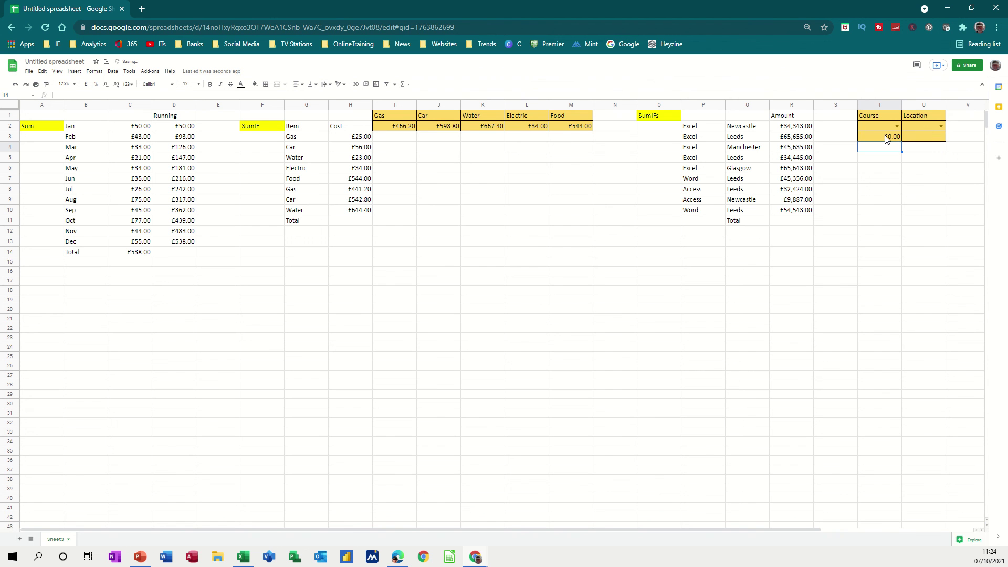
Choose Excel as the Course in T2 and Leeds as the Location in U2
{"action": "left_click", "coordinate": [885, 137]}
{"action": "left_click", "coordinate": [895, 126]}
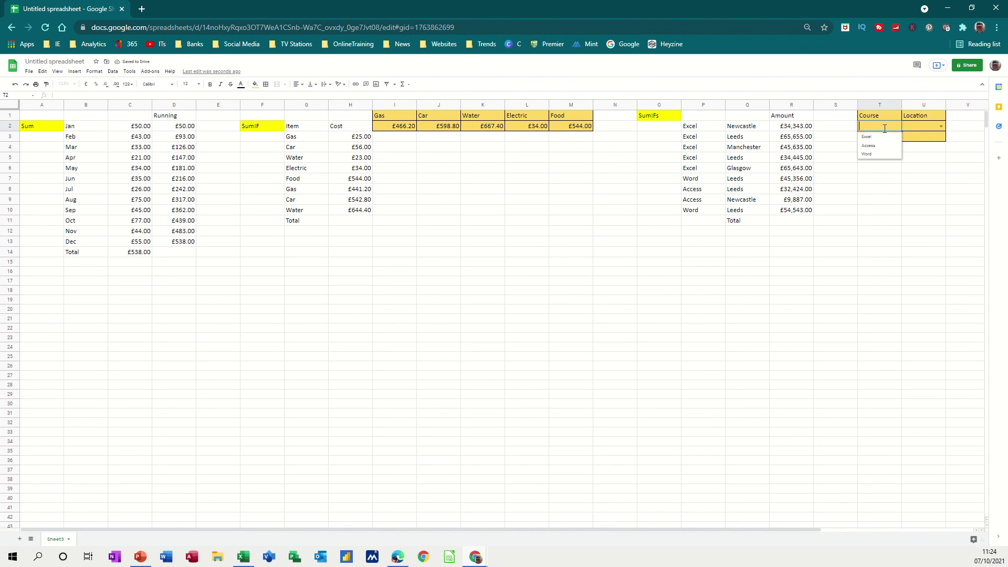
{"action": "left_click", "coordinate": [868, 138]}
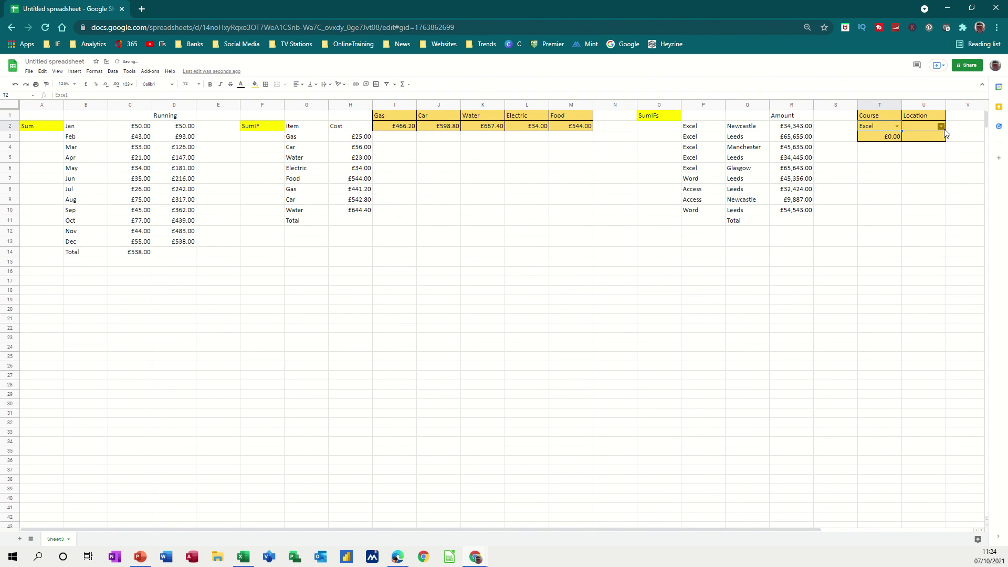
{"action": "left_click", "coordinate": [941, 127]}
{"action": "left_click", "coordinate": [913, 144]}
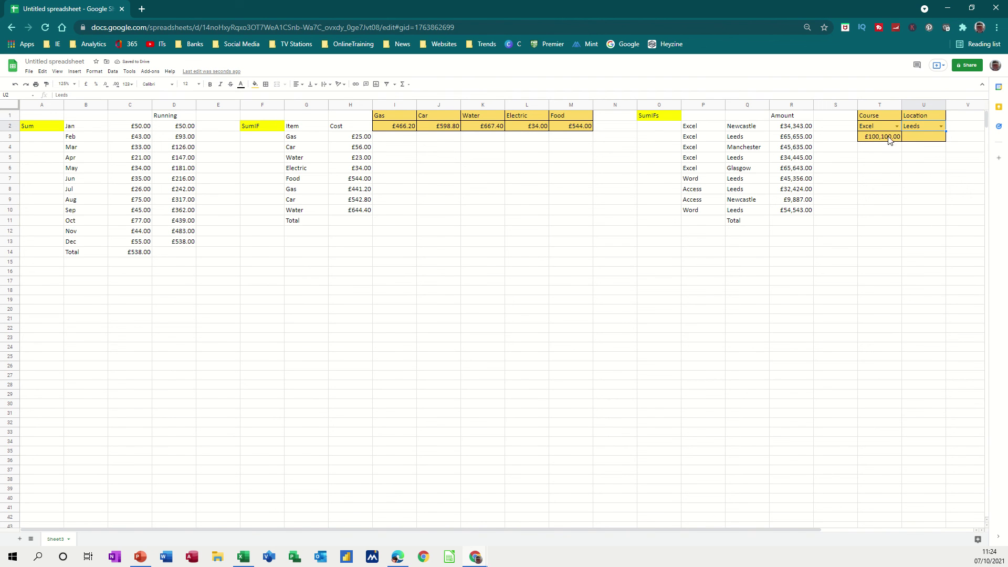
Switch the Course to Access, then to Word, giving £99,899.00 for Leeds
{"action": "left_click", "coordinate": [896, 126]}
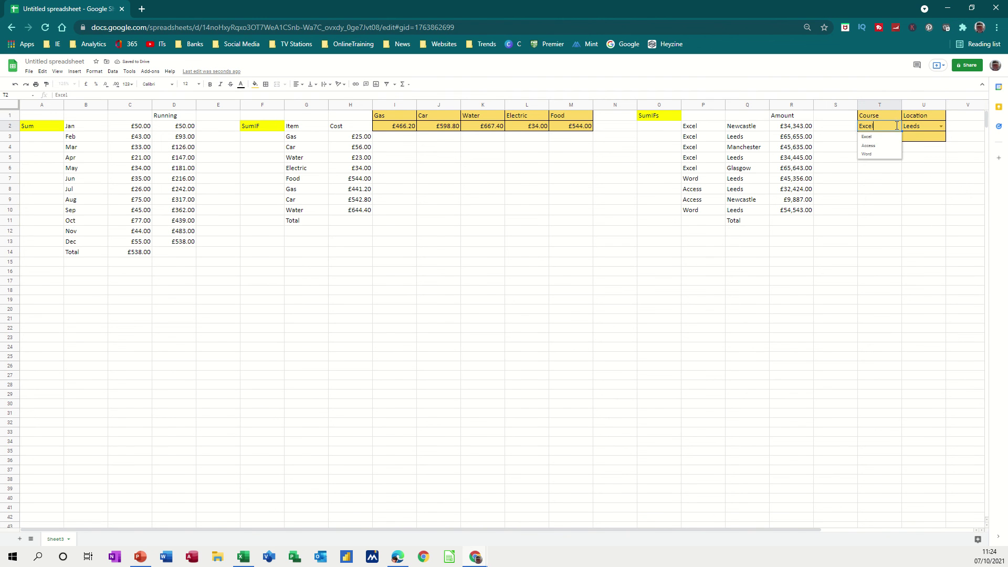
{"action": "left_click", "coordinate": [877, 145]}
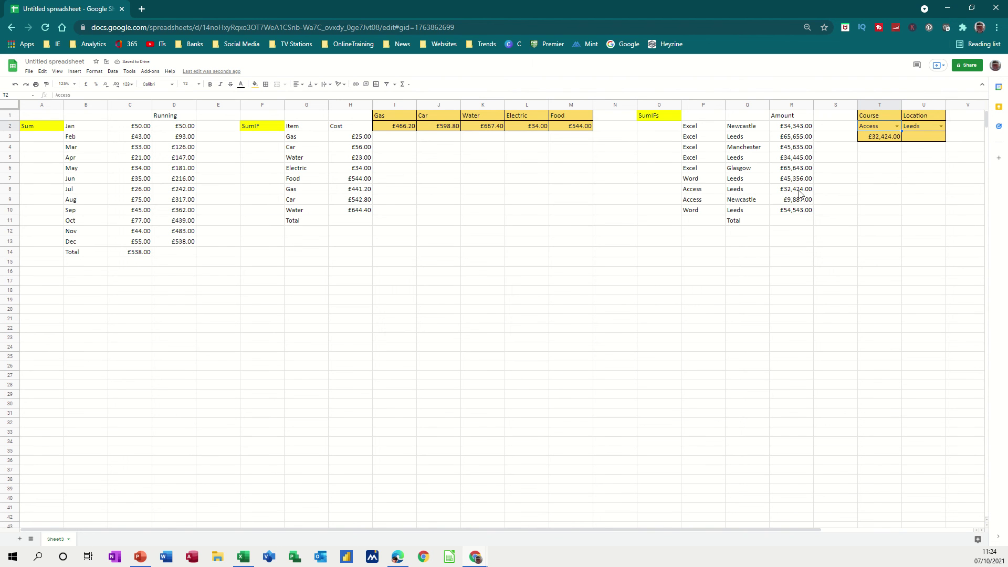
{"action": "left_click", "coordinate": [897, 127]}
{"action": "left_click", "coordinate": [869, 155]}
{"action": "left_click_drag", "start_coordinate": [312, 140], "coordinate": [313, 210]}
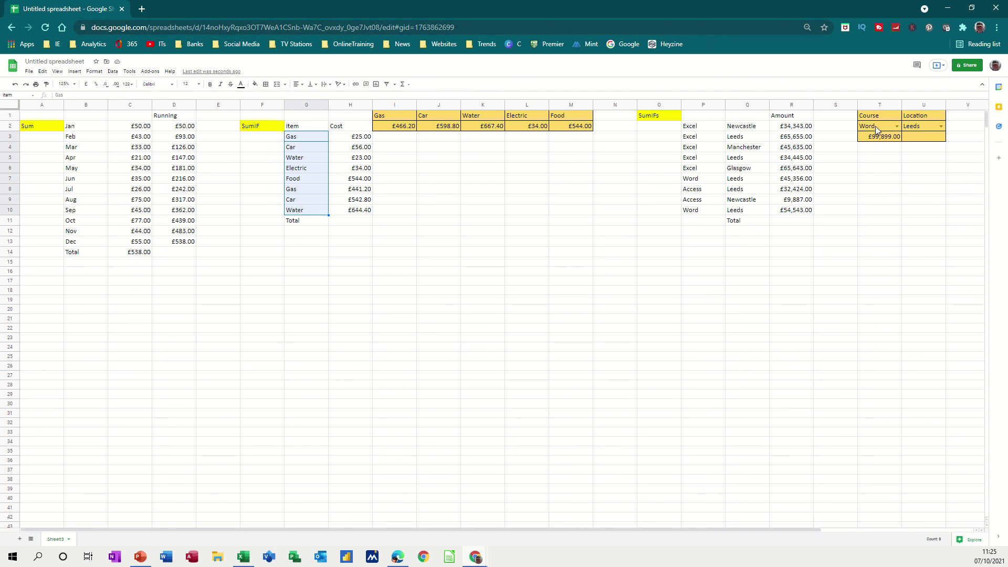
{"action": "left_click", "coordinate": [895, 127]}
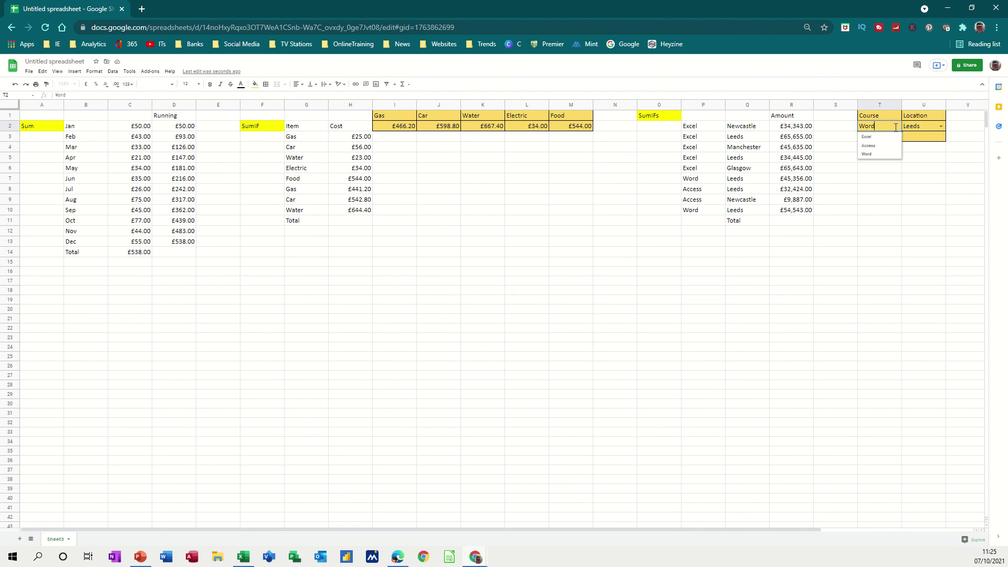